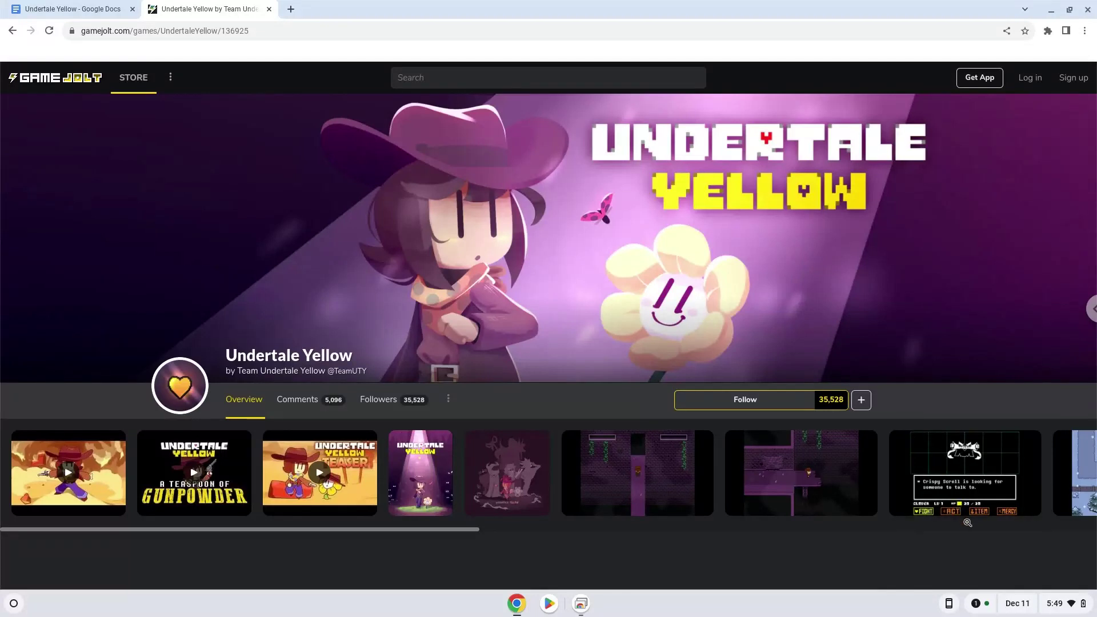
Reach the Developers page of ChromeOS Settings via Quick Settings and the Advanced section.
click(1046, 611)
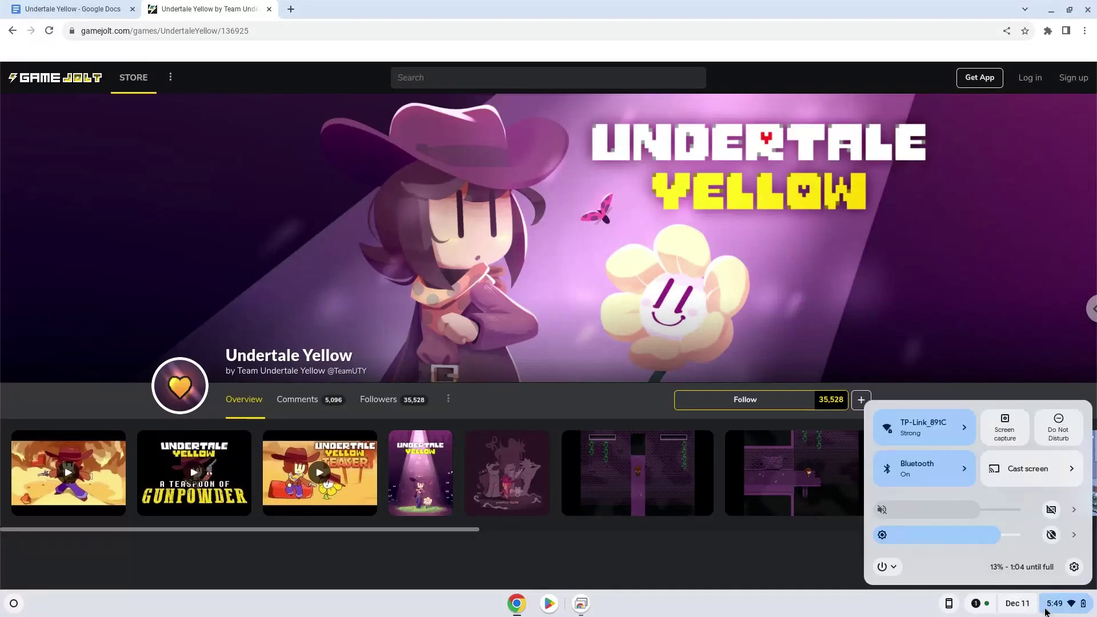
click(1072, 566)
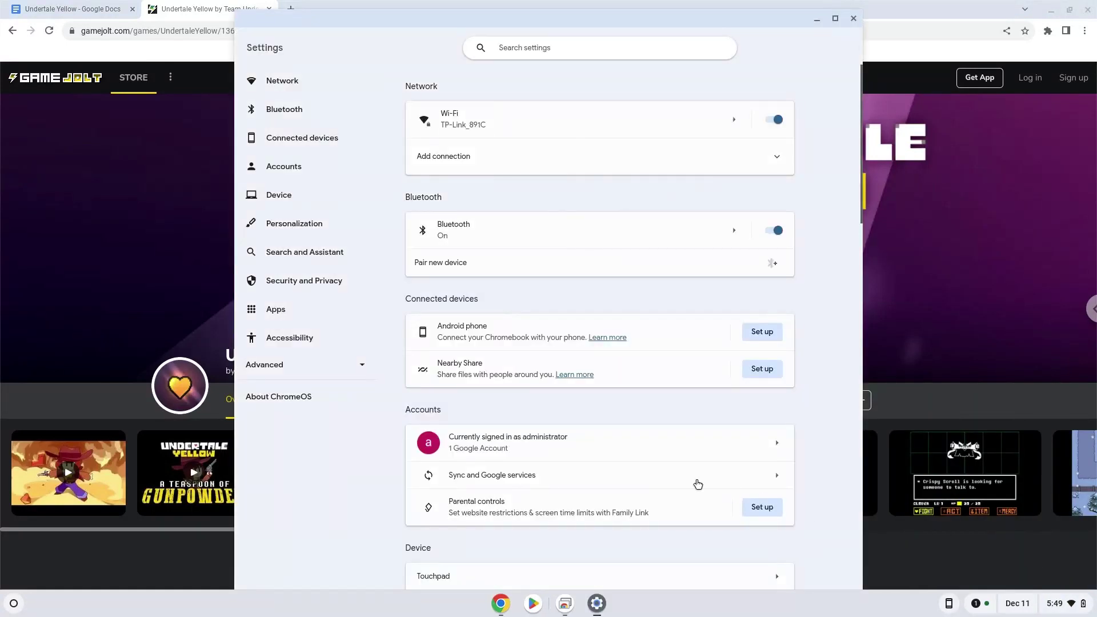
click(320, 360)
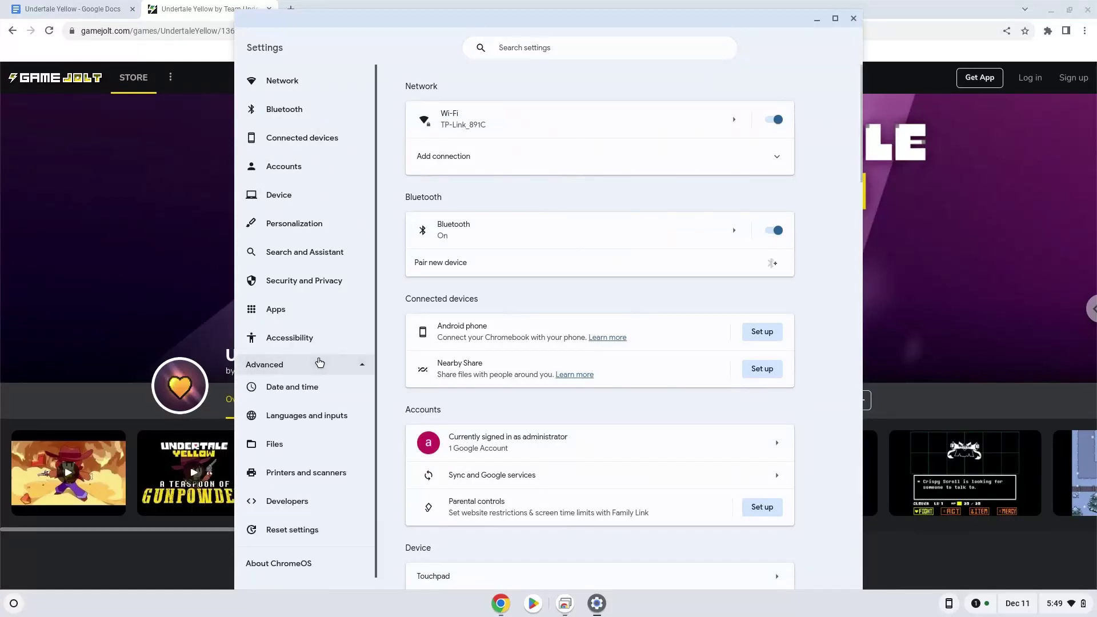
click(303, 507)
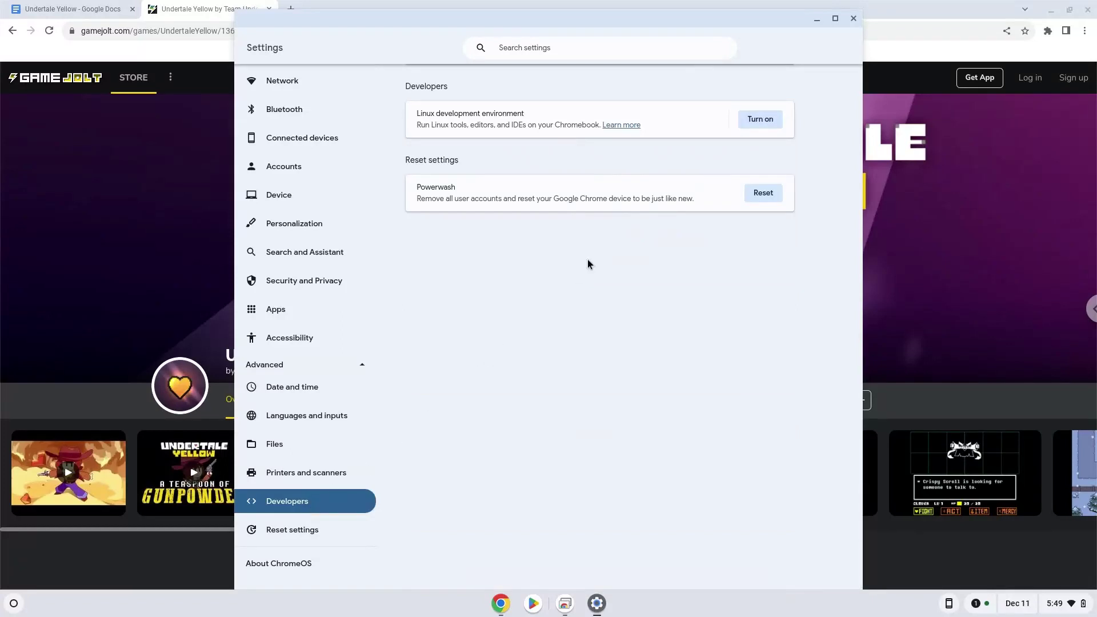
Turn on the Linux development environment, accepting the default username and disk size, and install it.
click(759, 117)
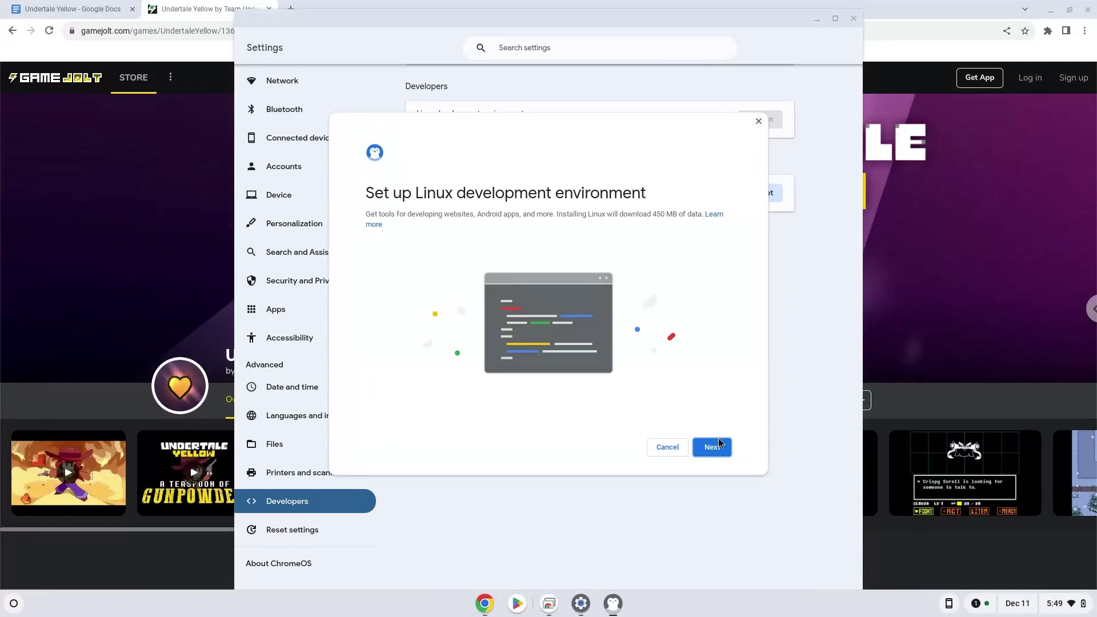
click(715, 449)
click(715, 448)
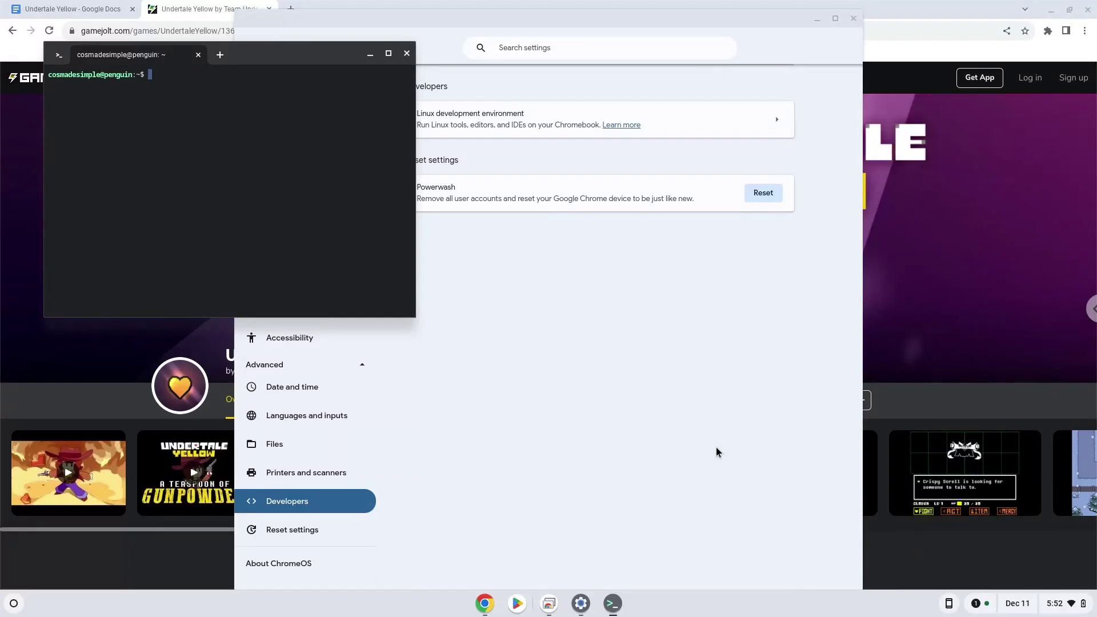
Close the new terminal and Settings, then download Undertale Yellow from the Game Jolt page.
click(408, 57)
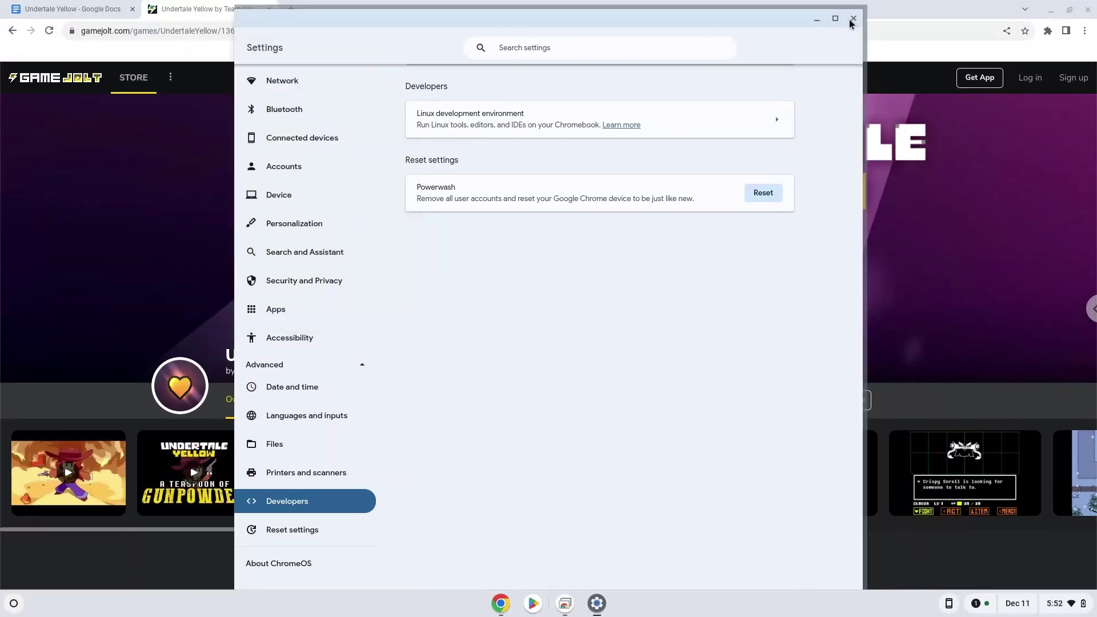
click(851, 18)
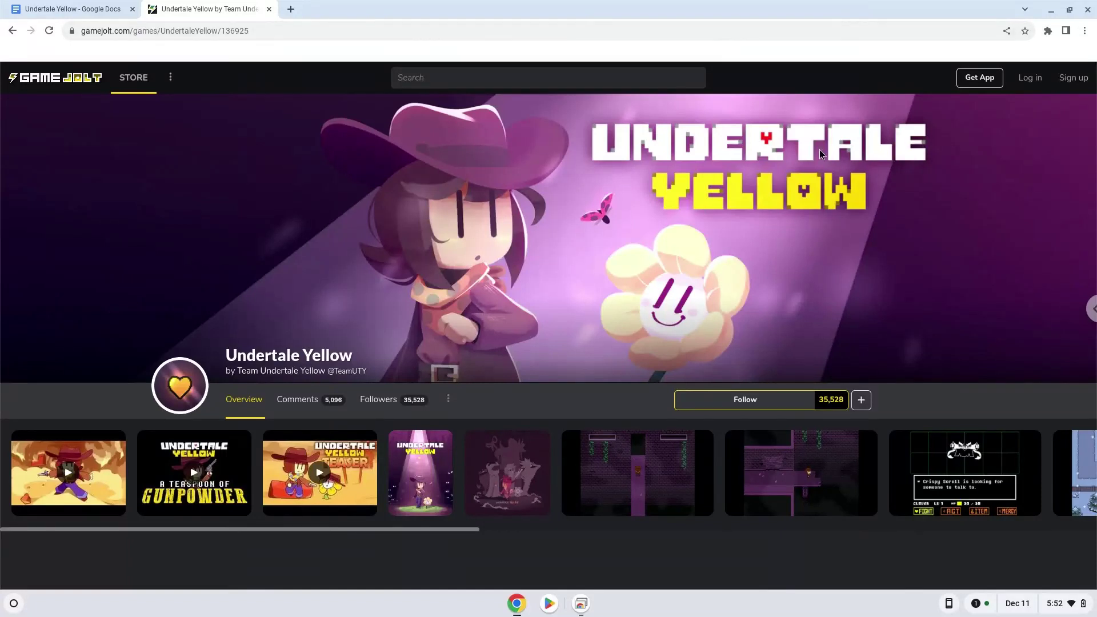
scroll(819, 150, down, 2)
scroll(819, 150, down, 3)
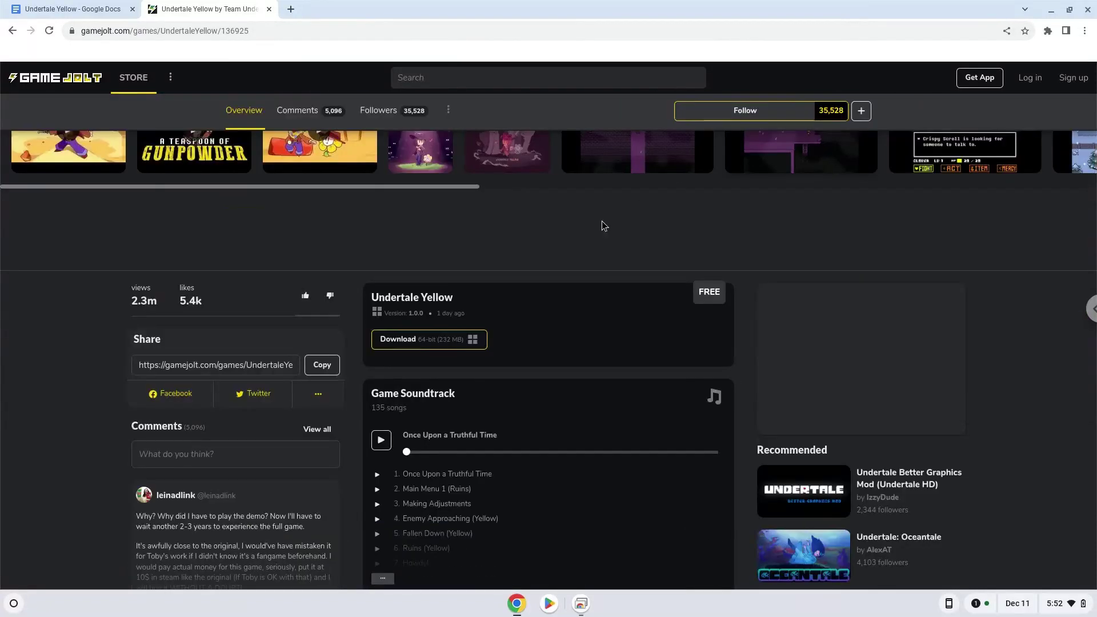
click(445, 342)
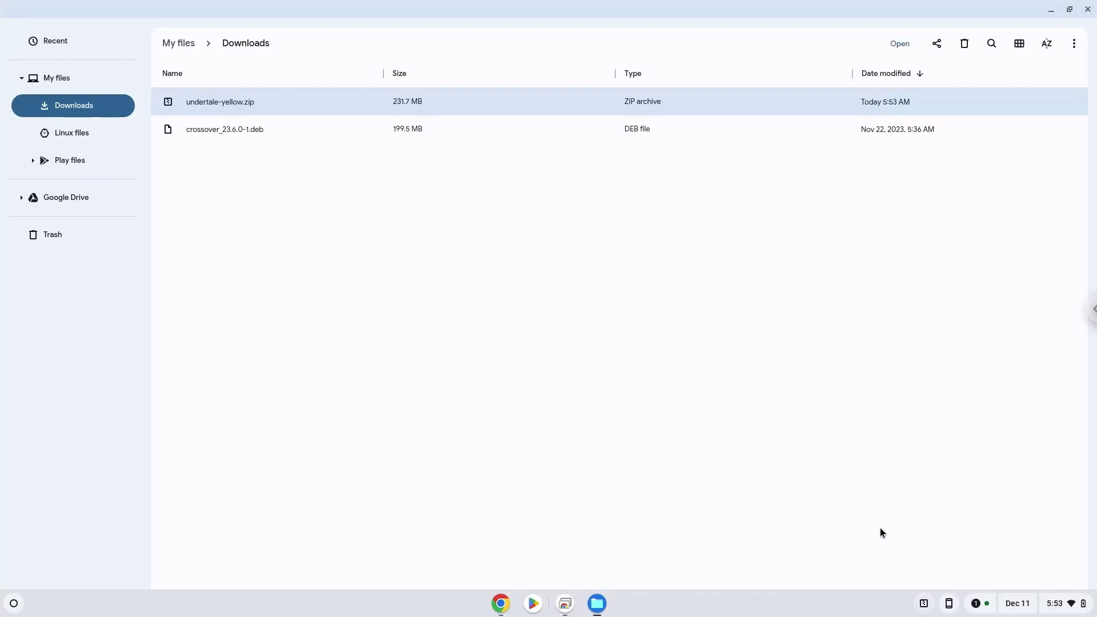
Cut undertale-yellow.zip from Downloads and paste it into the Linux files folder.
right_click(230, 104)
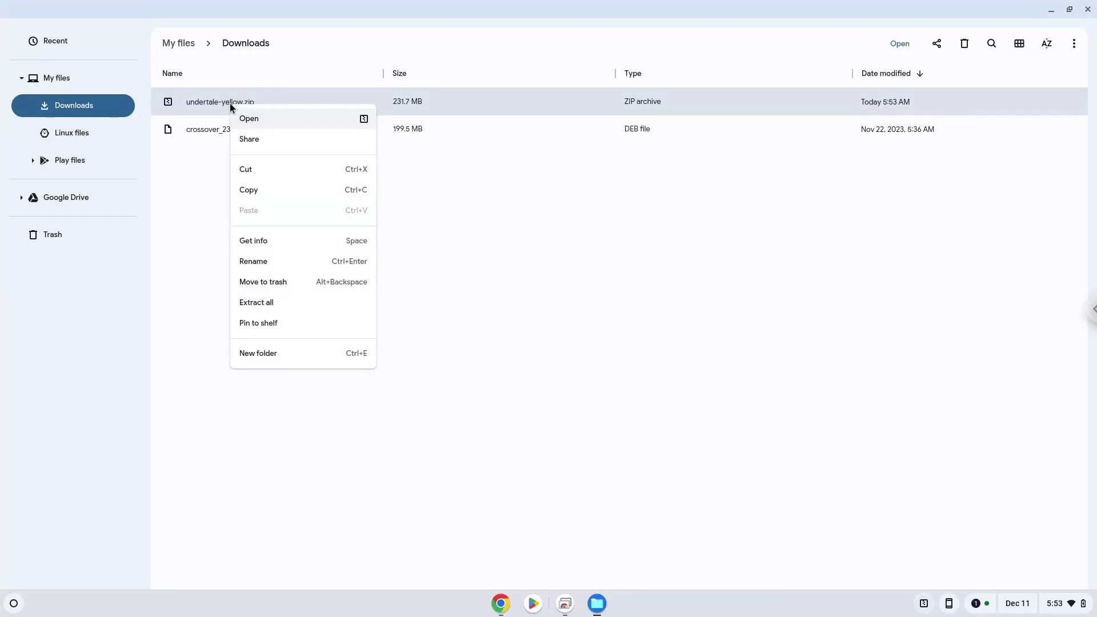
click(256, 166)
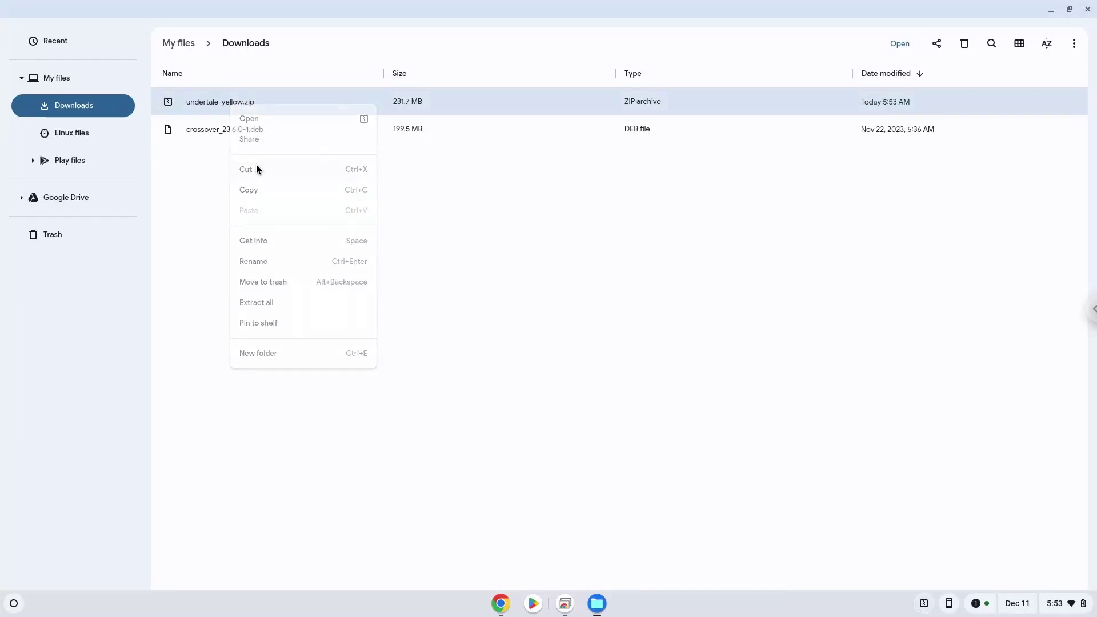
click(104, 140)
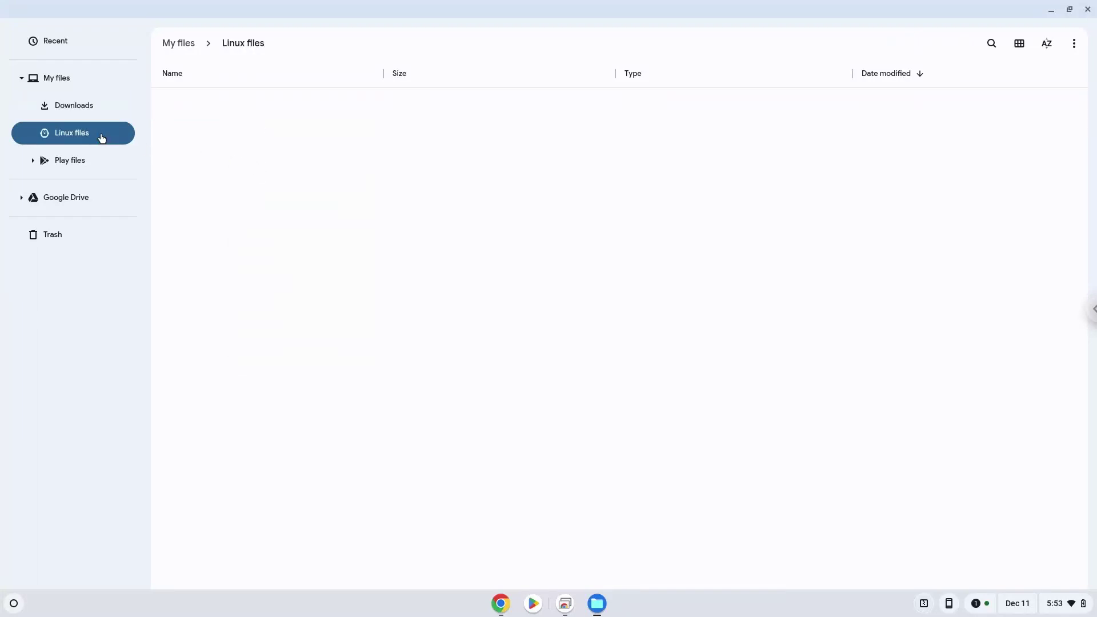
right_click(225, 210)
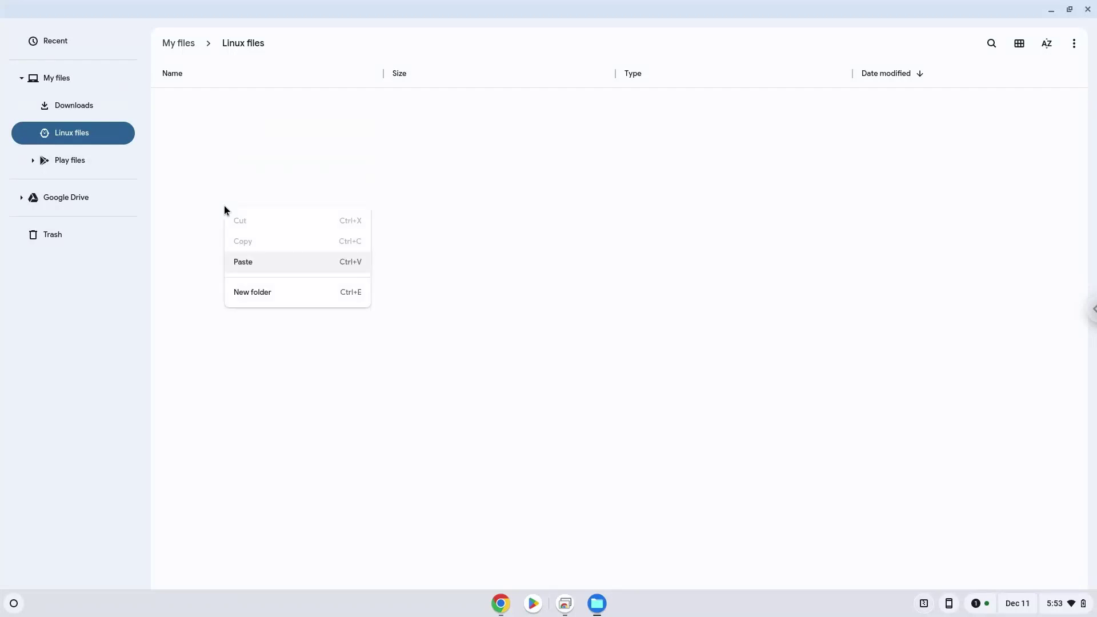
click(254, 262)
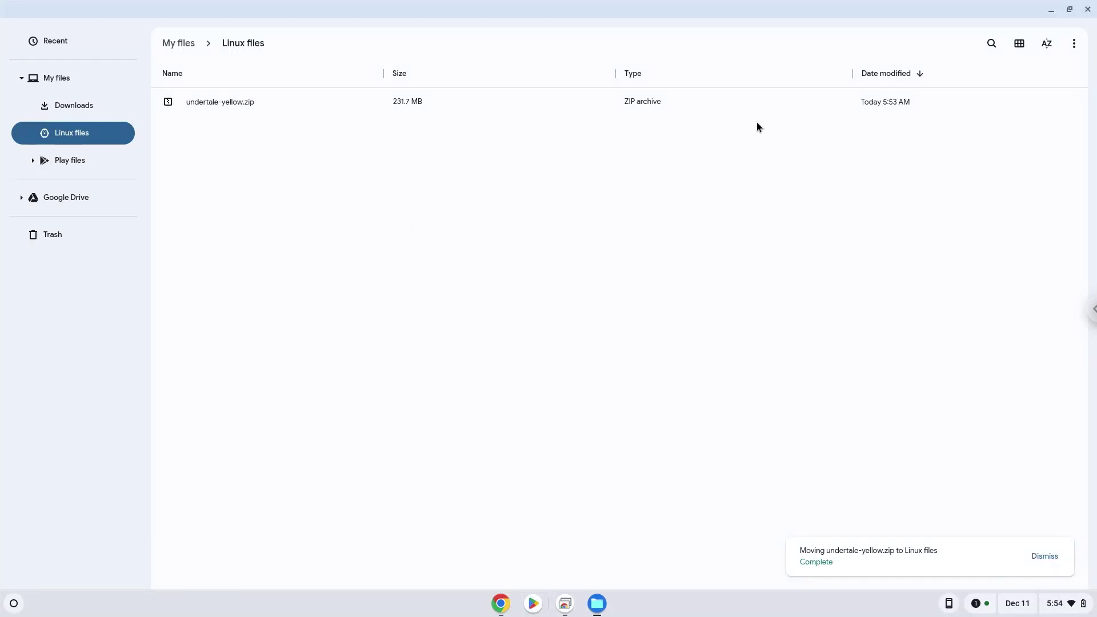
Close Files, copy the i386 architecture command from the Google Docs notes and bring up the launcher.
click(1090, 7)
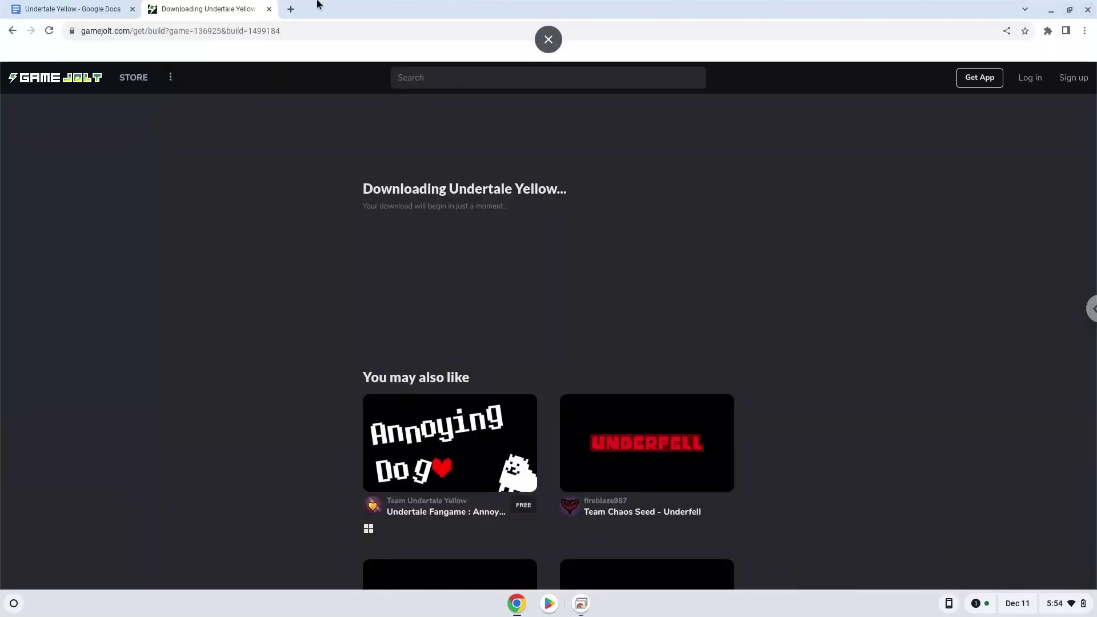
click(100, 10)
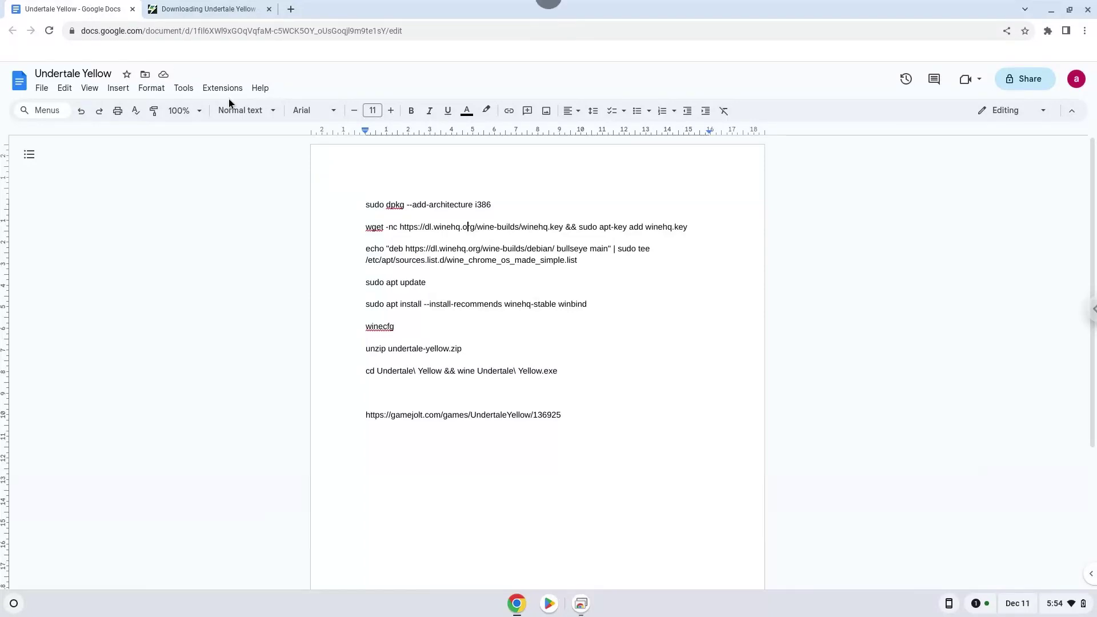
triple_click(427, 205)
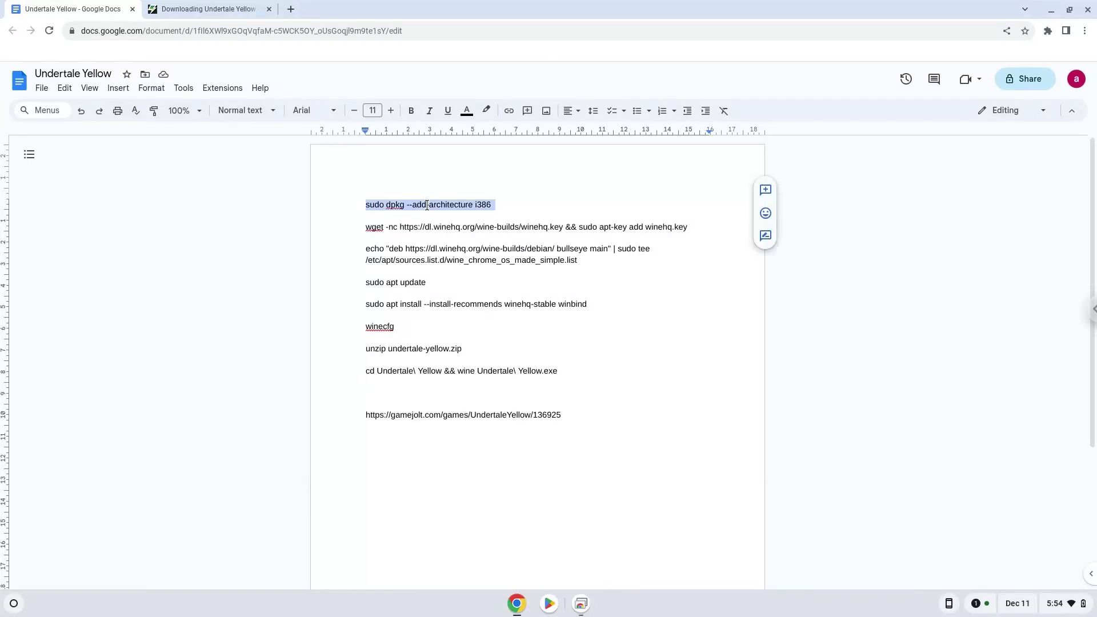
right_click(427, 205)
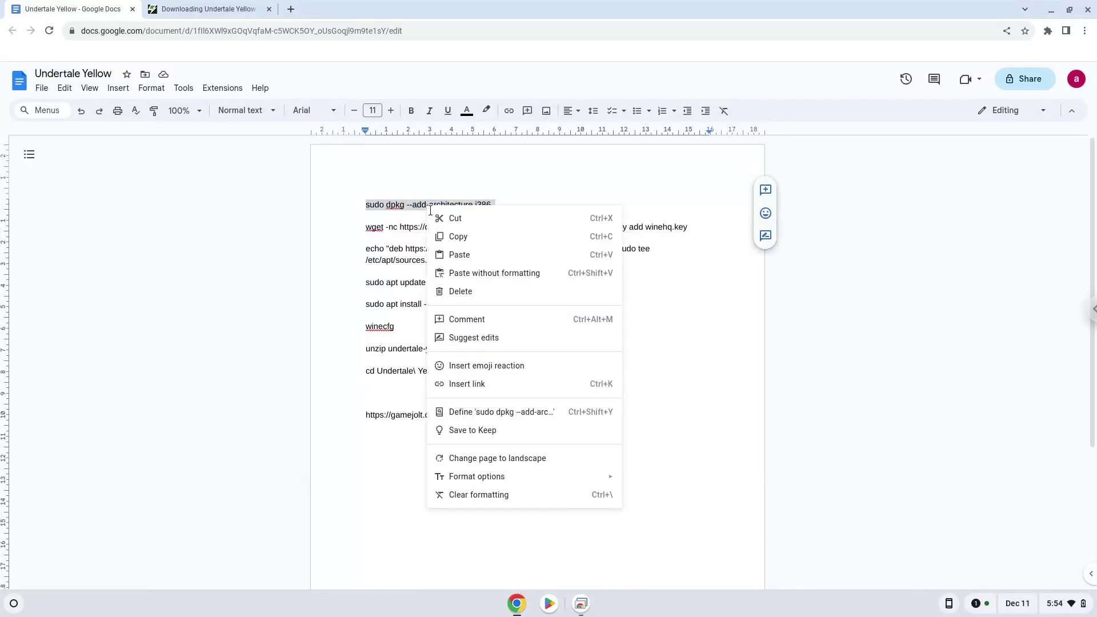
click(453, 235)
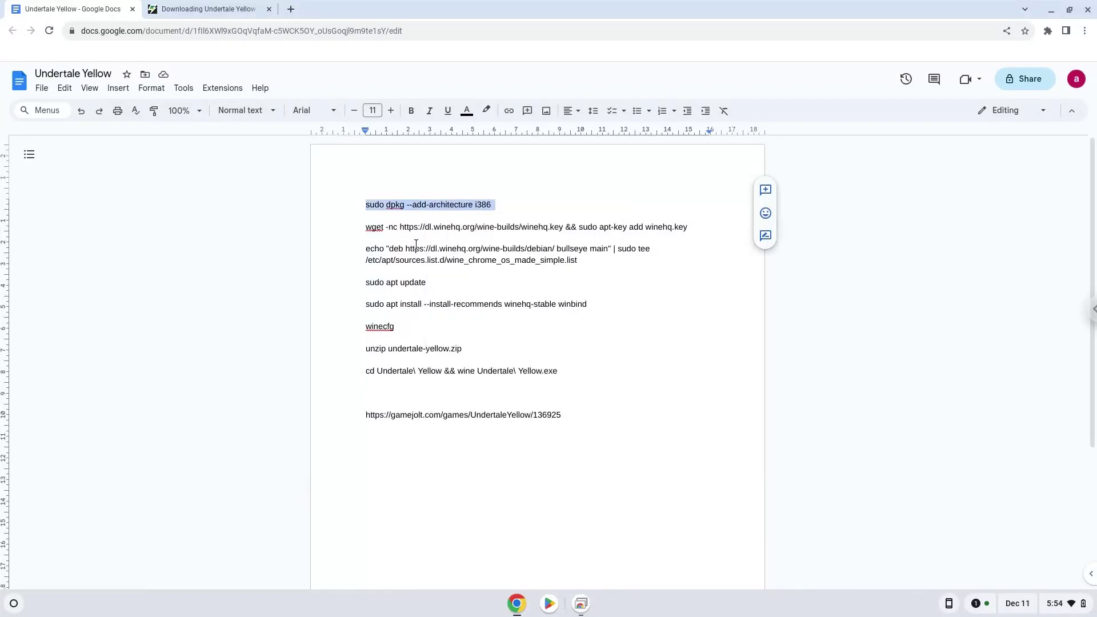
click(9, 607)
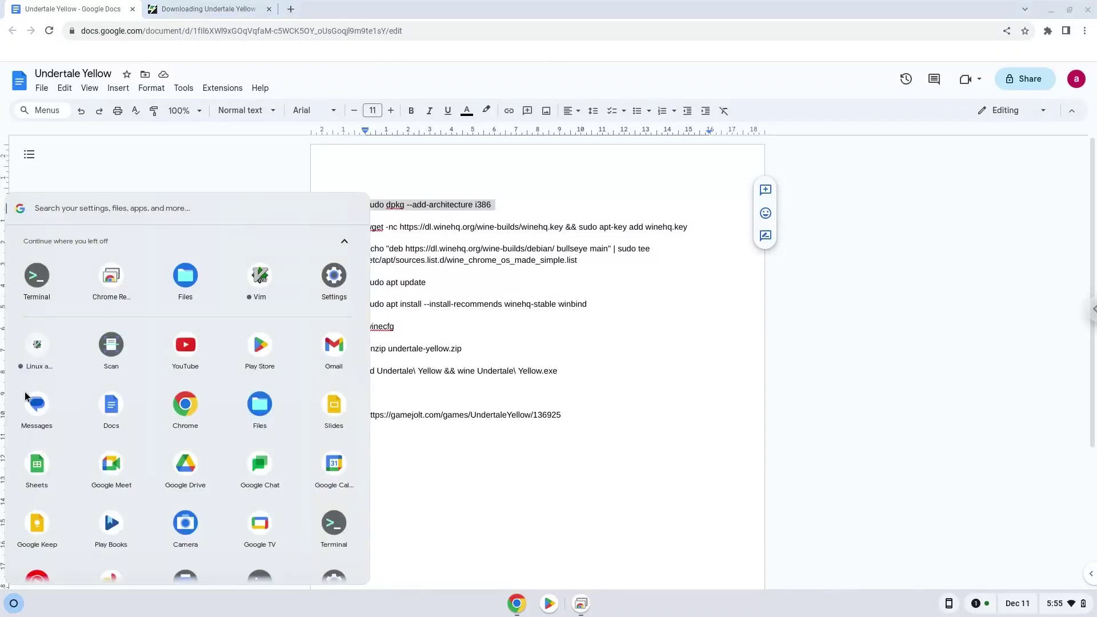
Launch the Terminal app and maximize its window for the penguin container.
click(38, 279)
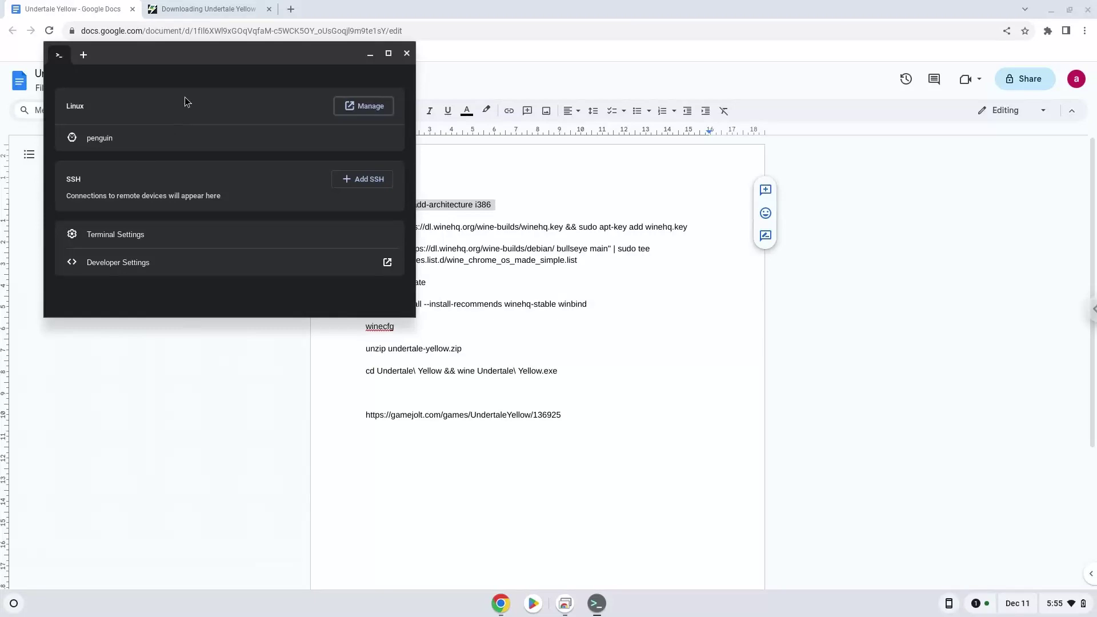
double_click(210, 61)
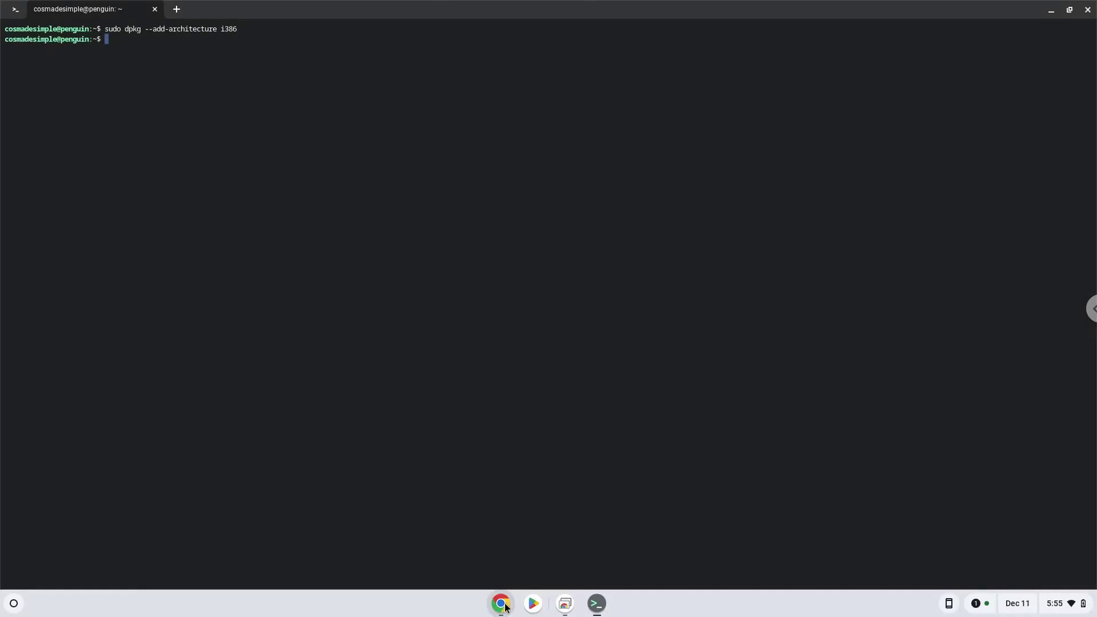
Copy the wget WineHQ key download command from the notes.
click(503, 606)
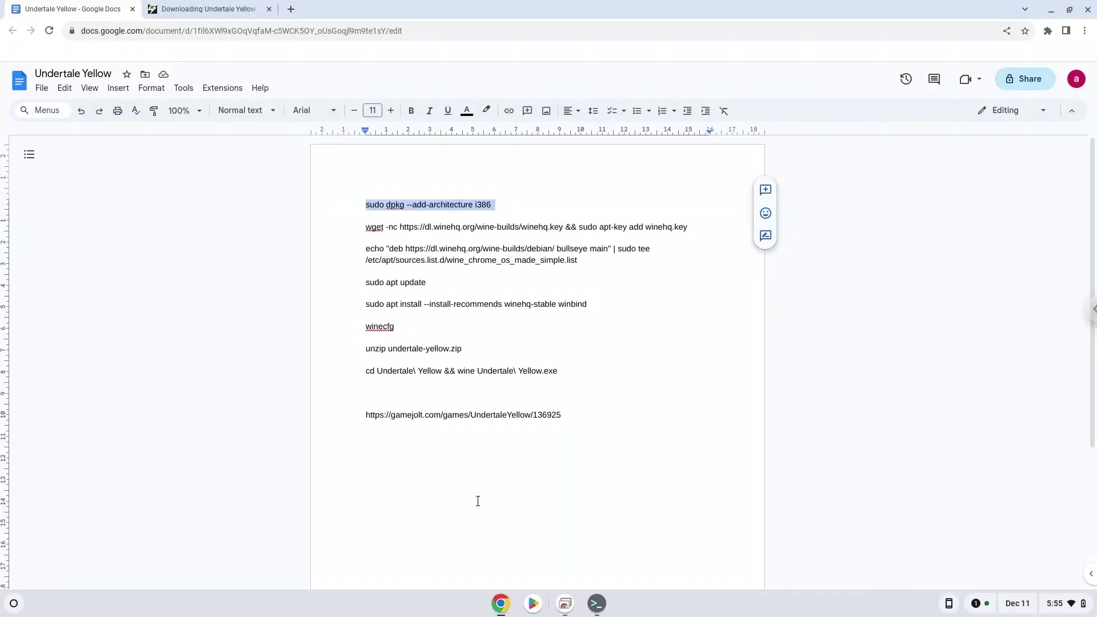
click(399, 226)
triple_click(399, 225)
right_click(400, 225)
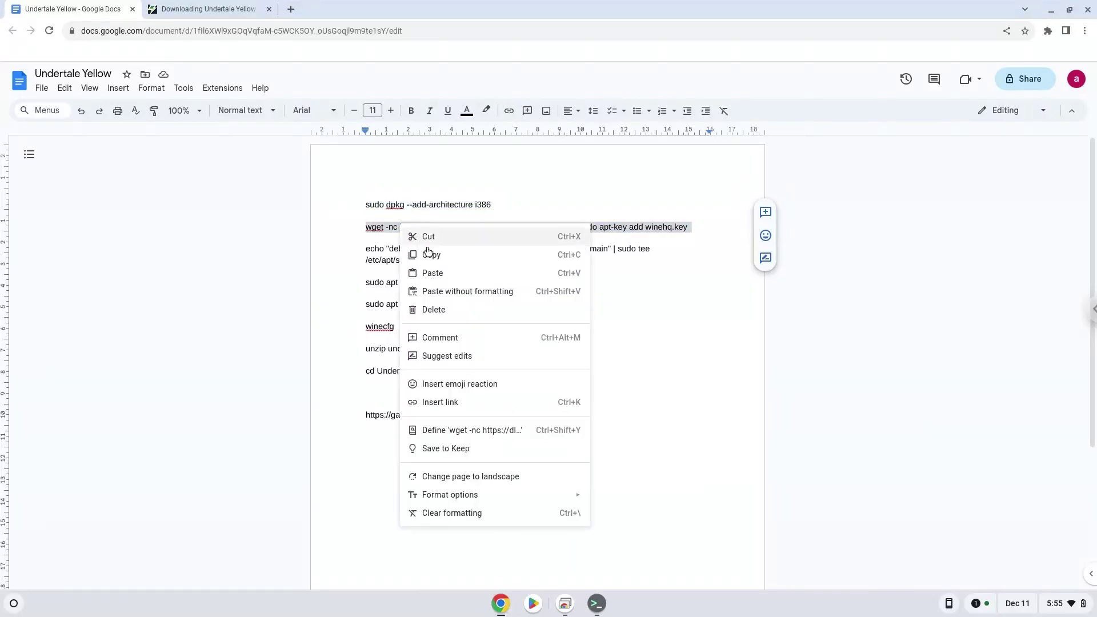
click(426, 253)
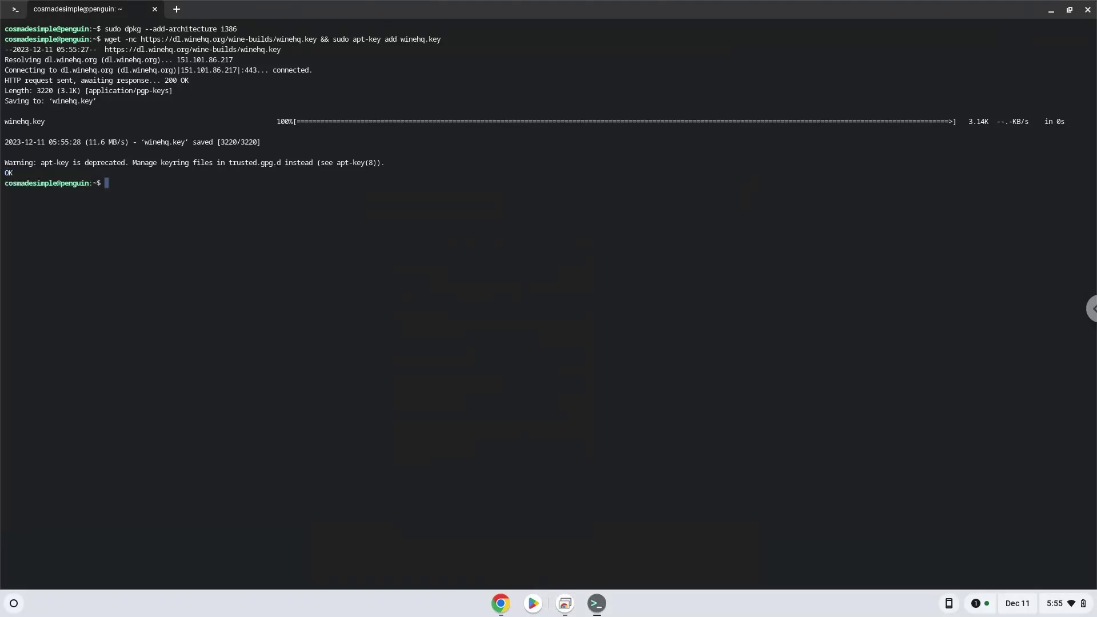
Copy the echo … tee sources.list command and run it so the WineHQ repository is added.
click(500, 603)
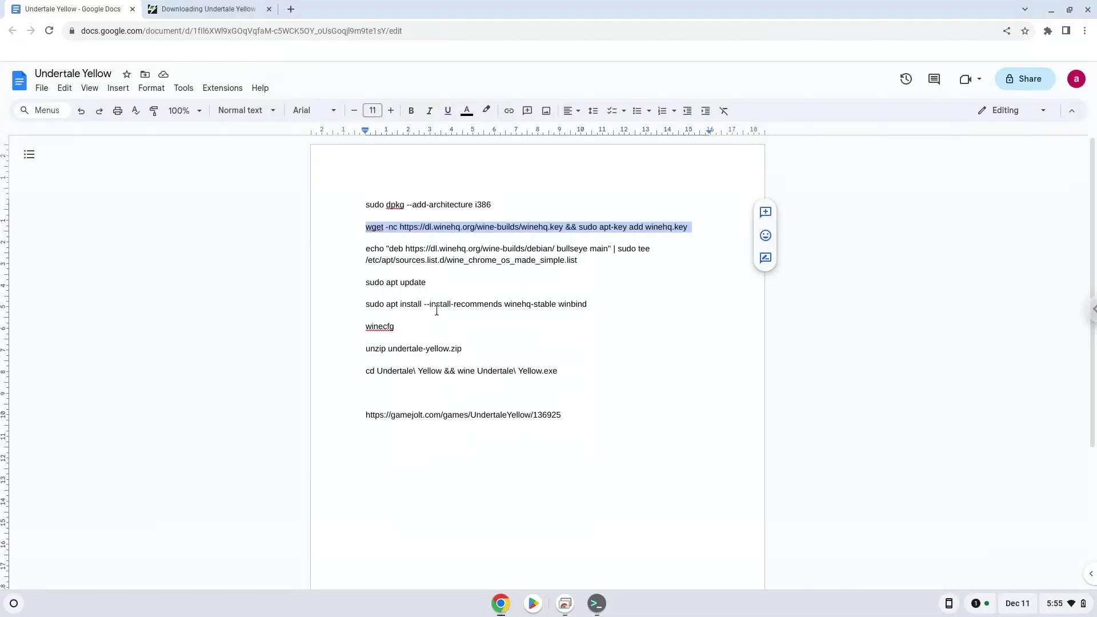
triple_click(427, 250)
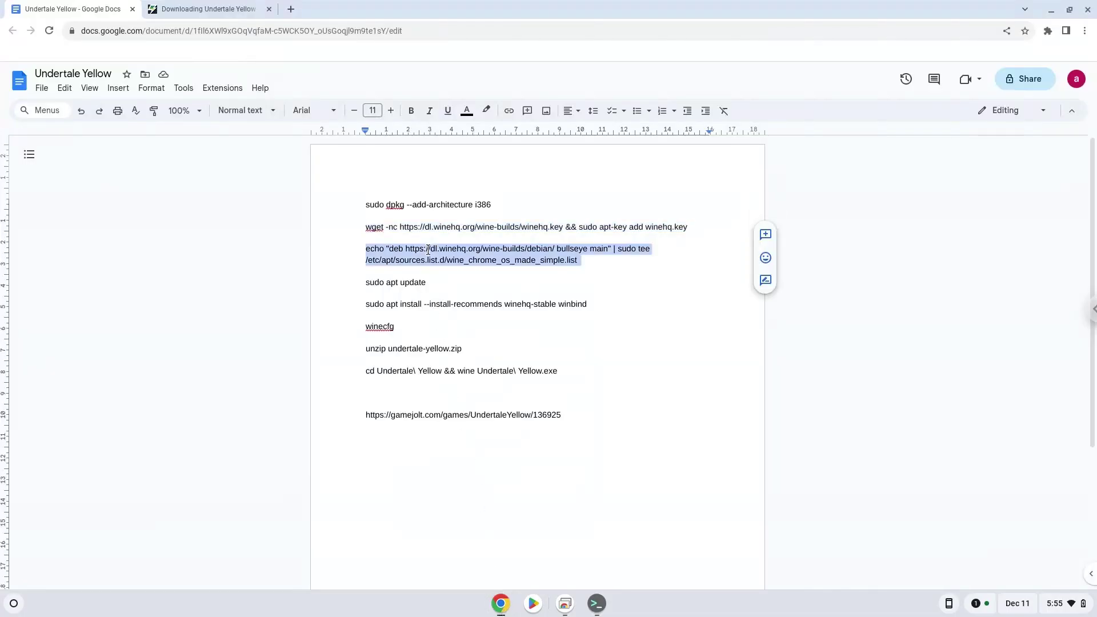
right_click(428, 249)
click(460, 281)
click(596, 604)
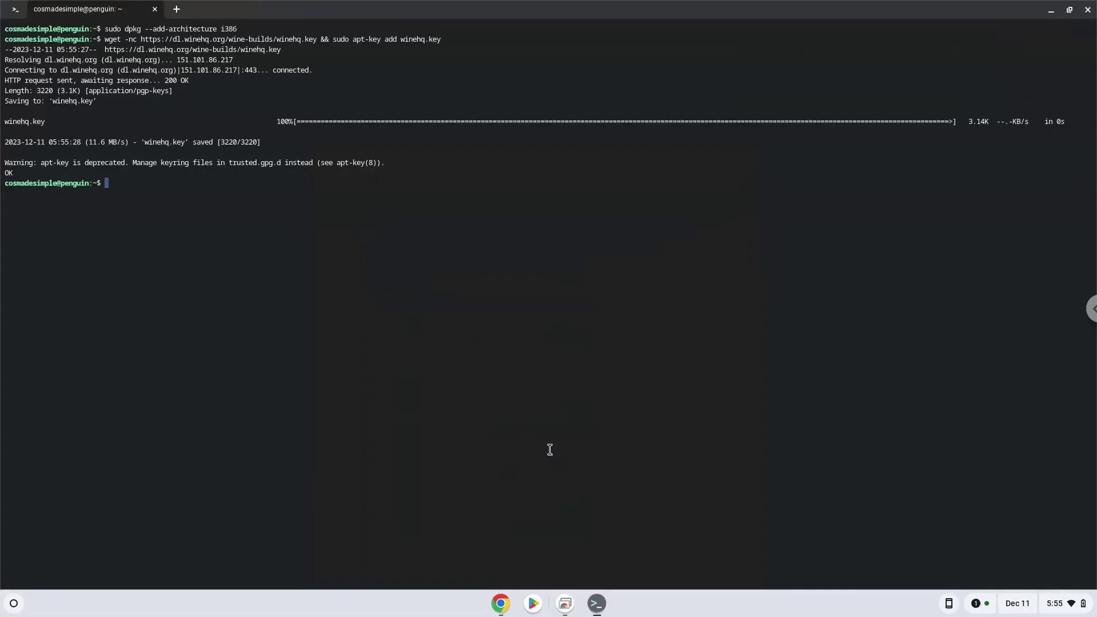
key(ctrl+shift+v)
key(Return)
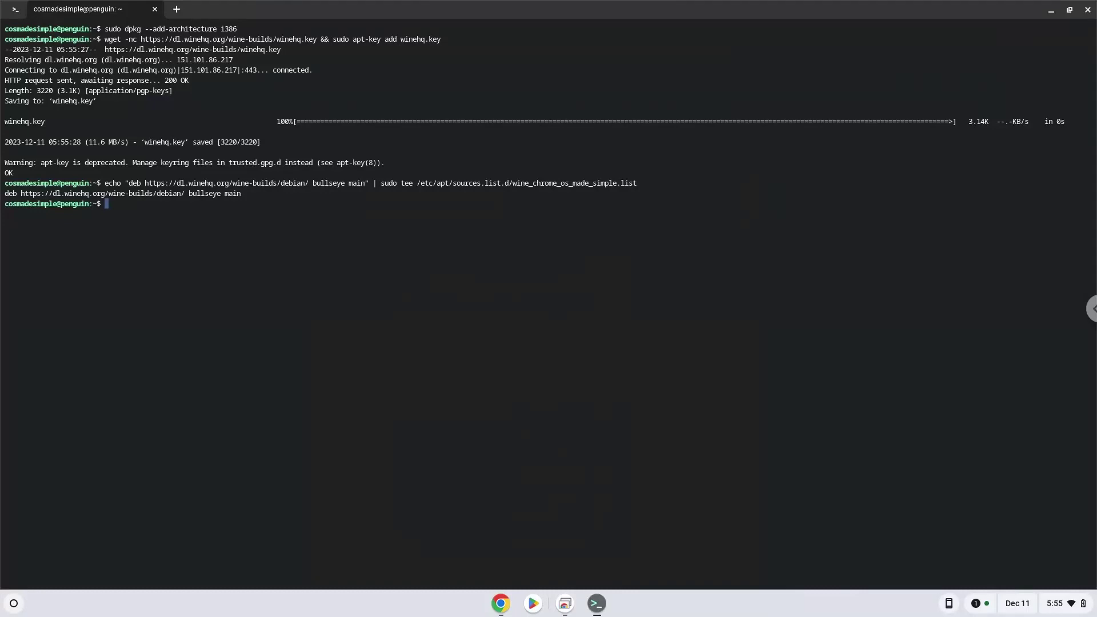
Copy 'sudo apt update' from the notes and run it to refresh the package lists.
click(500, 604)
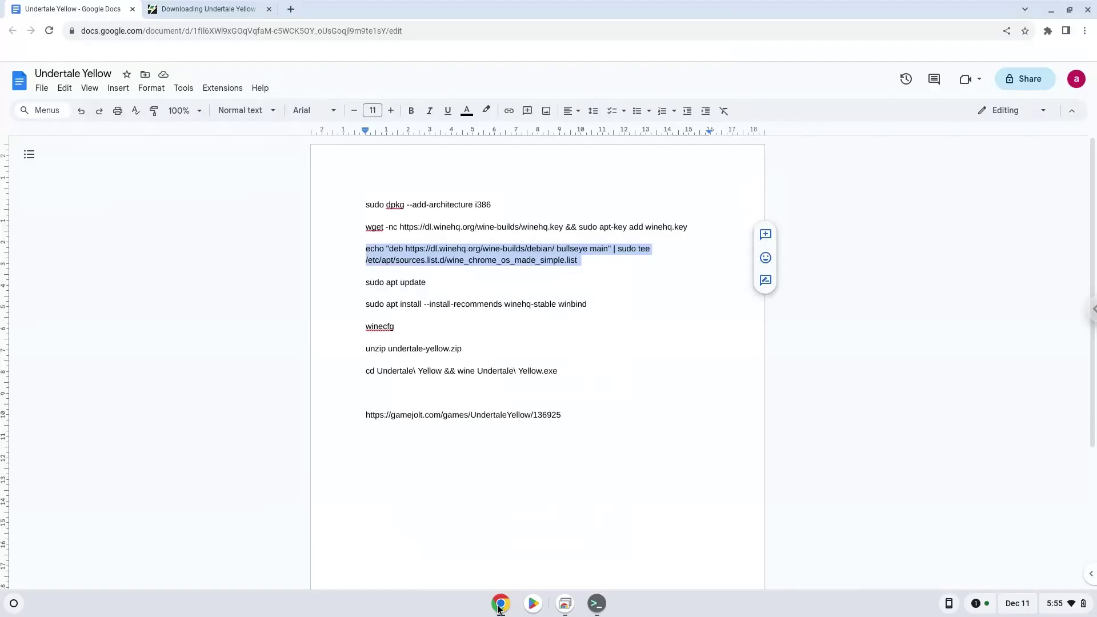
click(390, 283)
triple_click(390, 283)
right_click(390, 283)
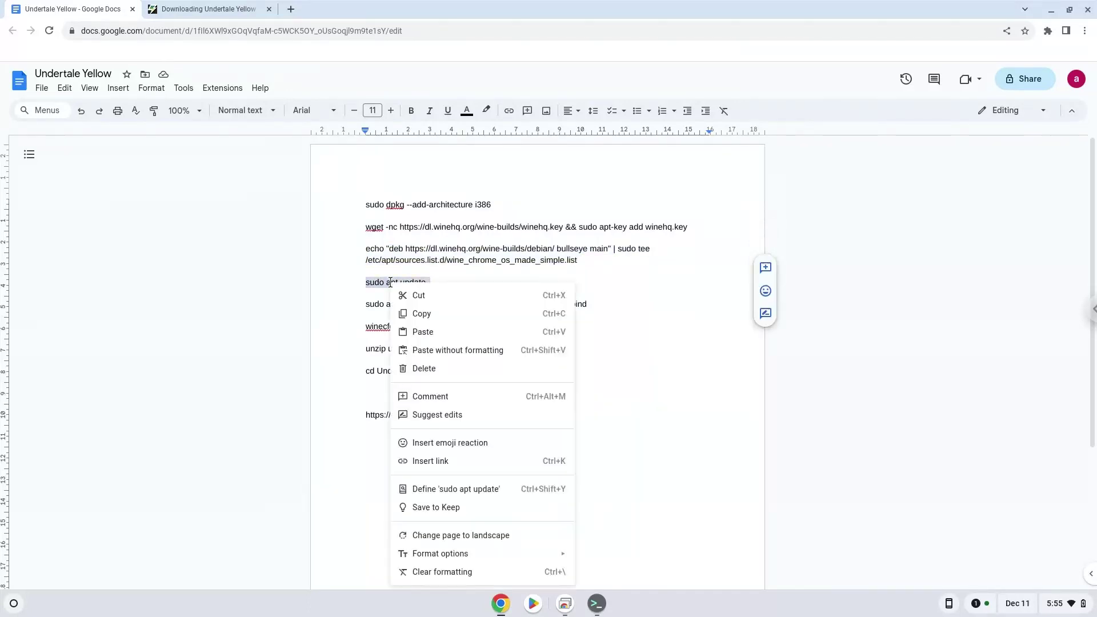
click(432, 316)
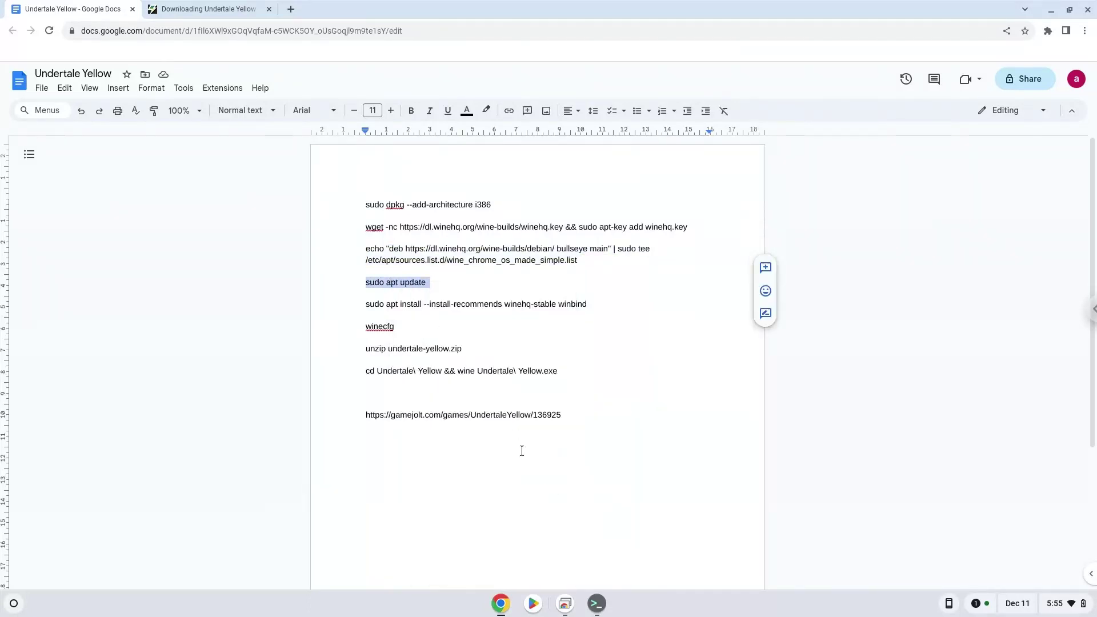
click(596, 603)
key(ctrl+shift+v)
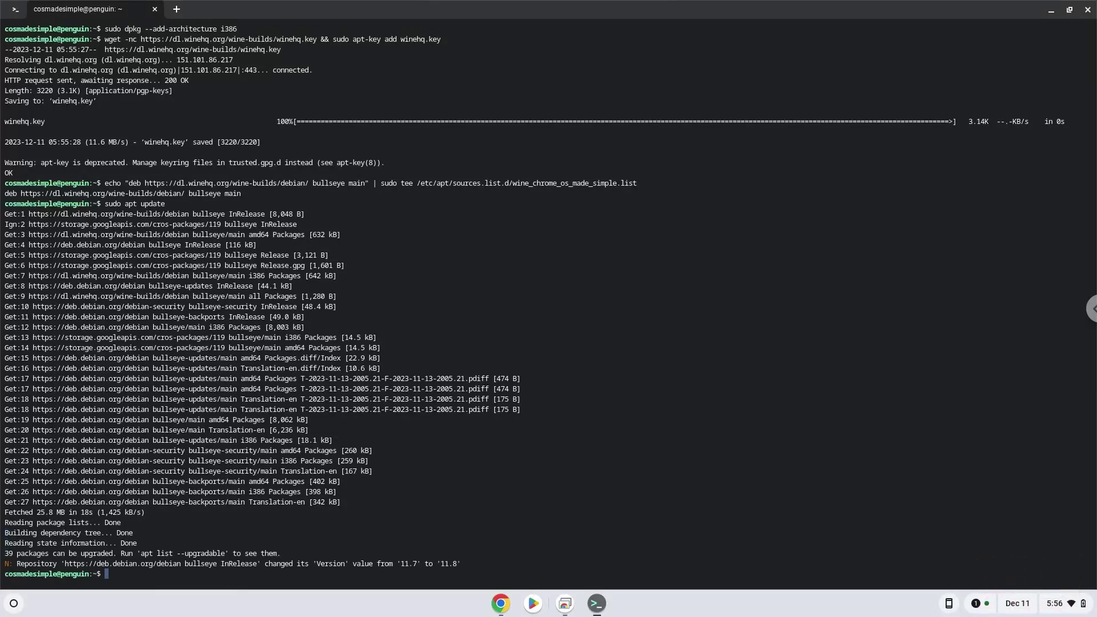
Run 'sudo apt install --install-recommends winehq-stable winbind' from the notes and confirm with Y.
click(501, 603)
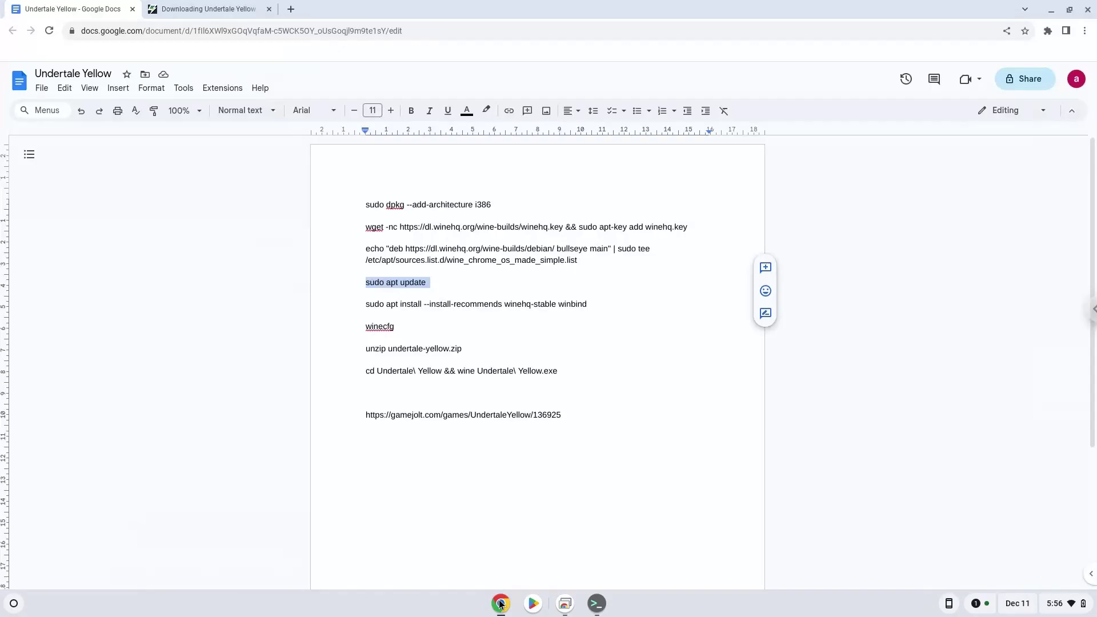
triple_click(467, 301)
right_click(467, 301)
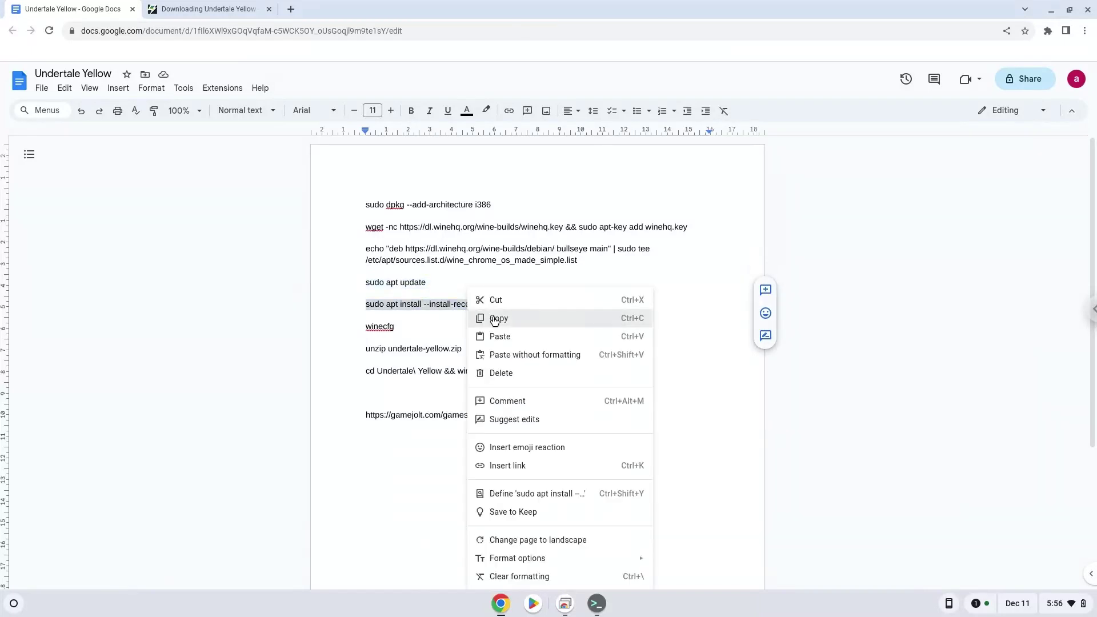
click(494, 319)
click(604, 604)
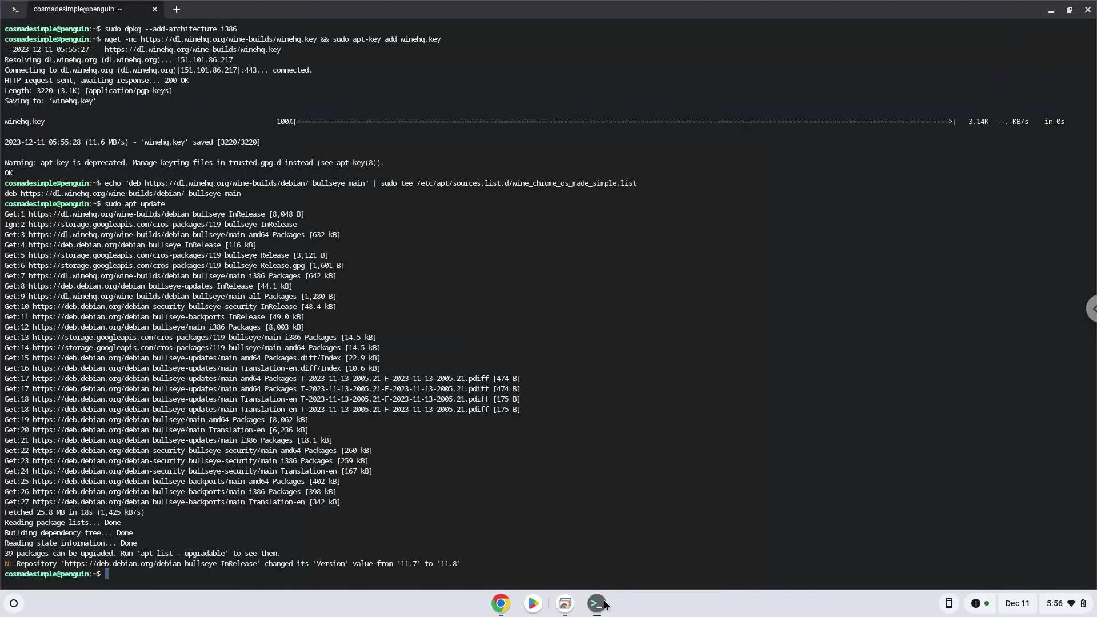
key(ctrl+shift+v)
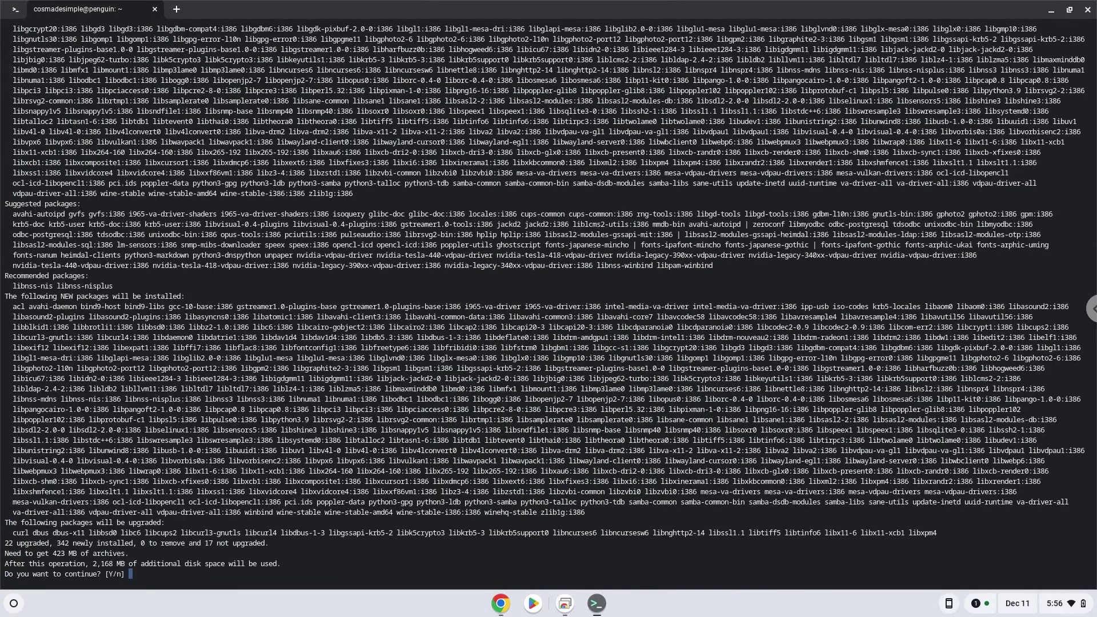
key(Return)
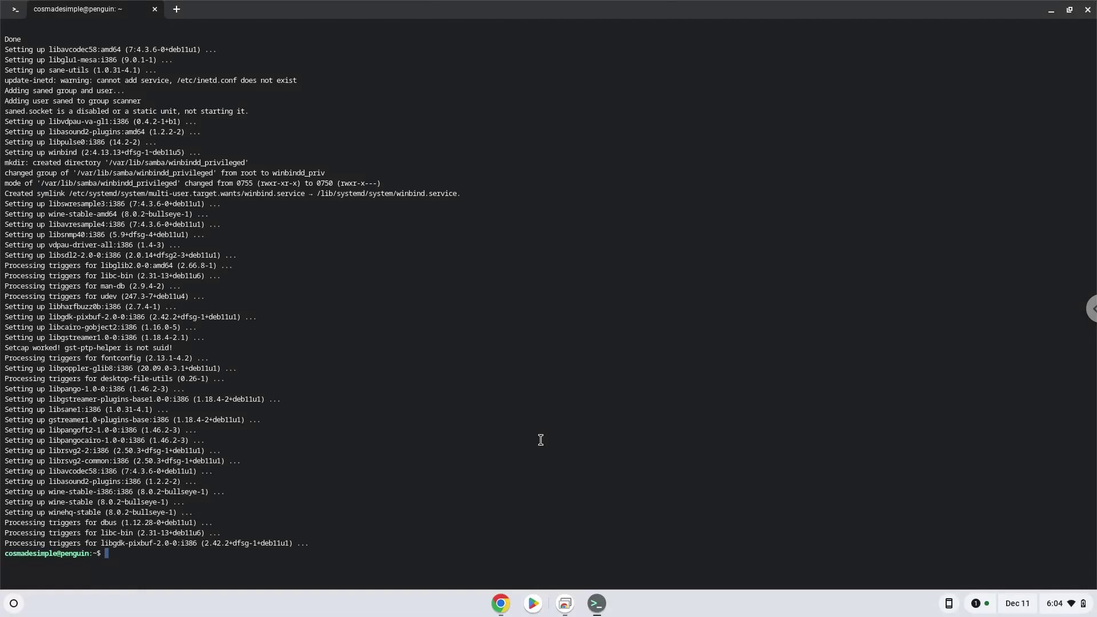
Copy 'winecfg' from the notes and run it in the penguin terminal.
click(500, 605)
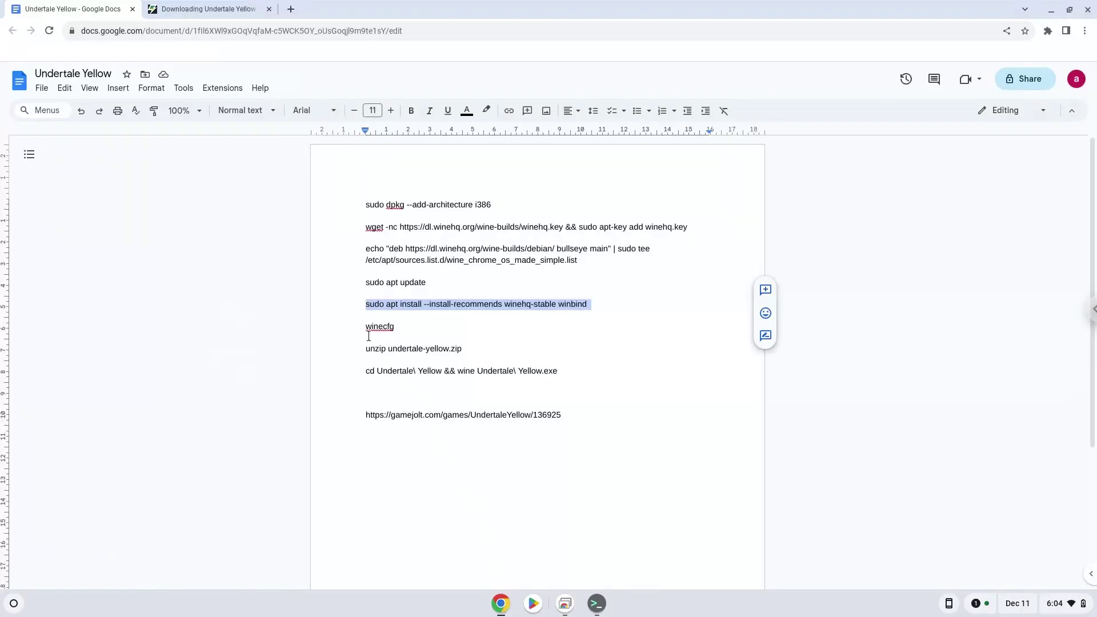
double_click(367, 328)
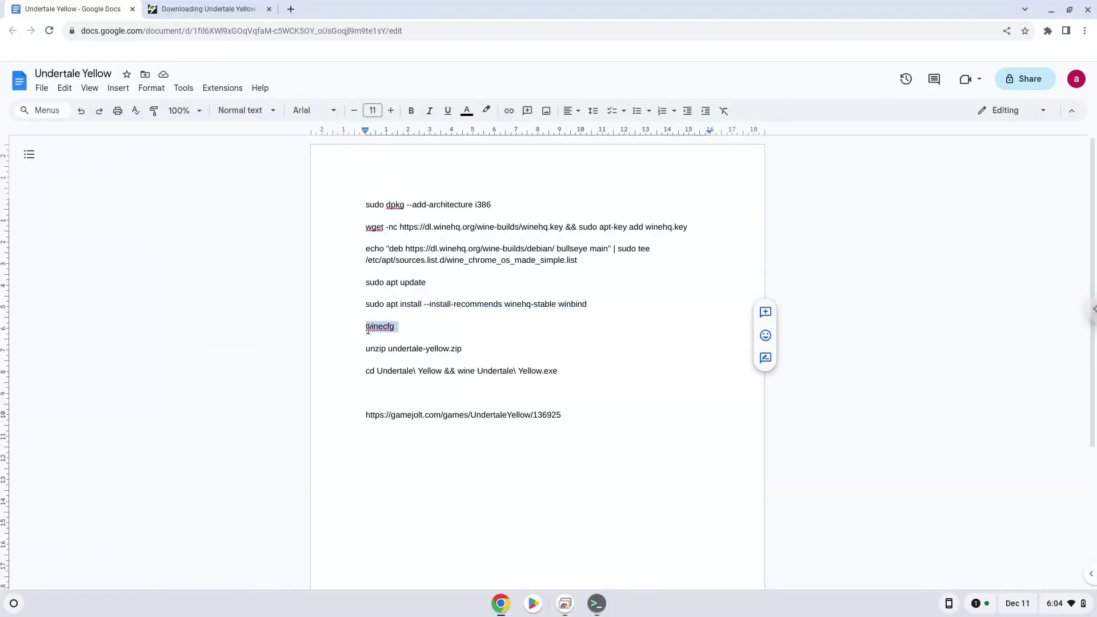
right_click(368, 328)
click(385, 320)
click(595, 605)
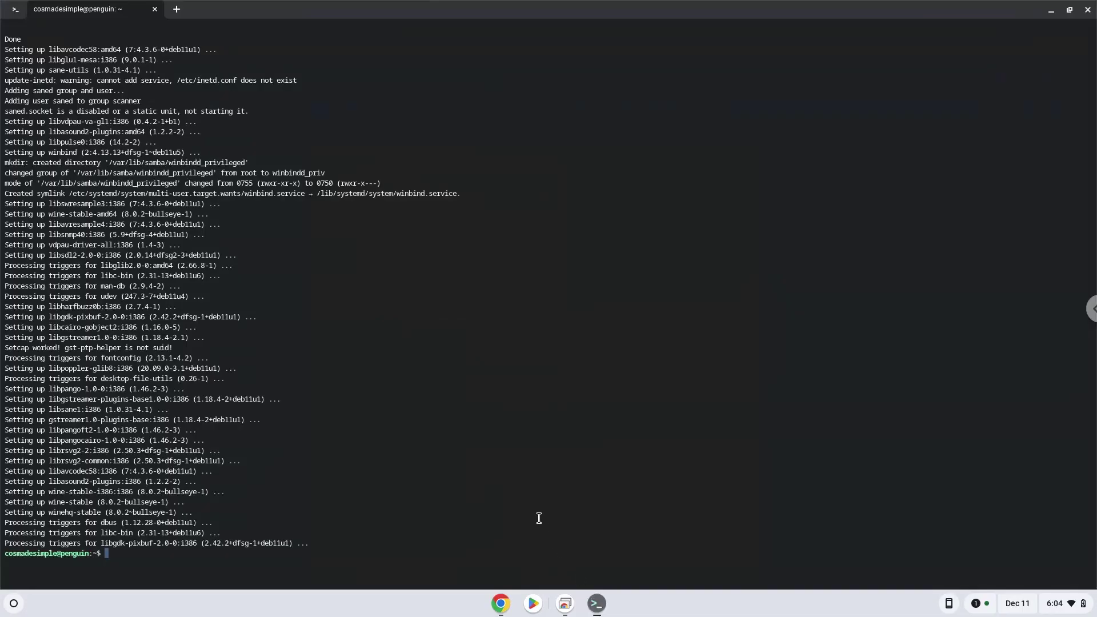
key(ctrl+shift+v)
key(Return)
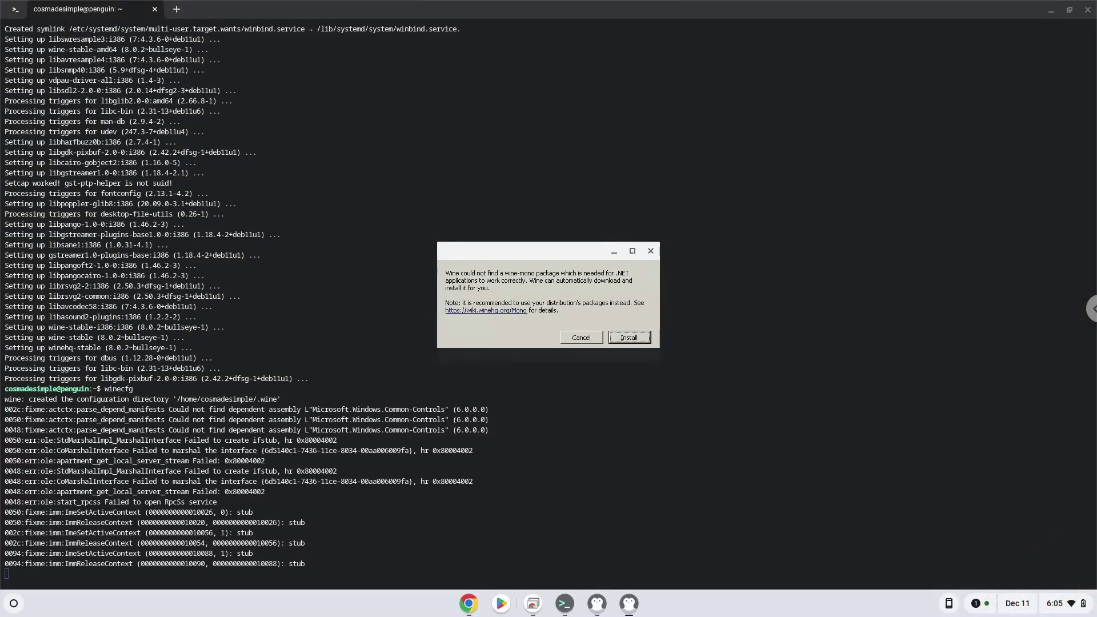
Let Wine install wine-mono, then close the Wine configuration window.
click(621, 338)
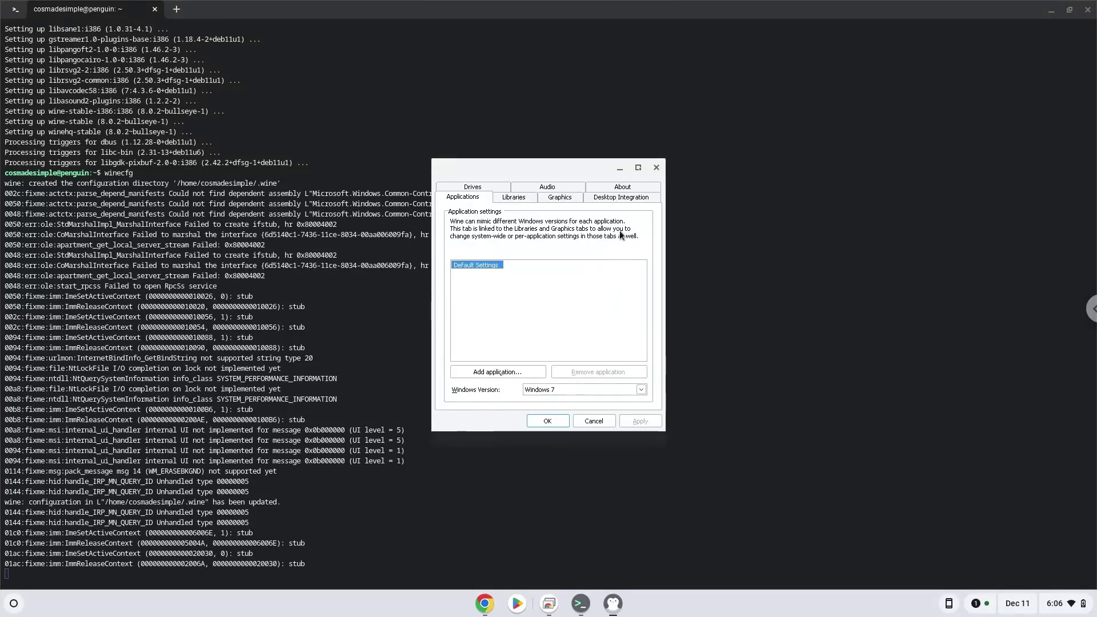
click(655, 167)
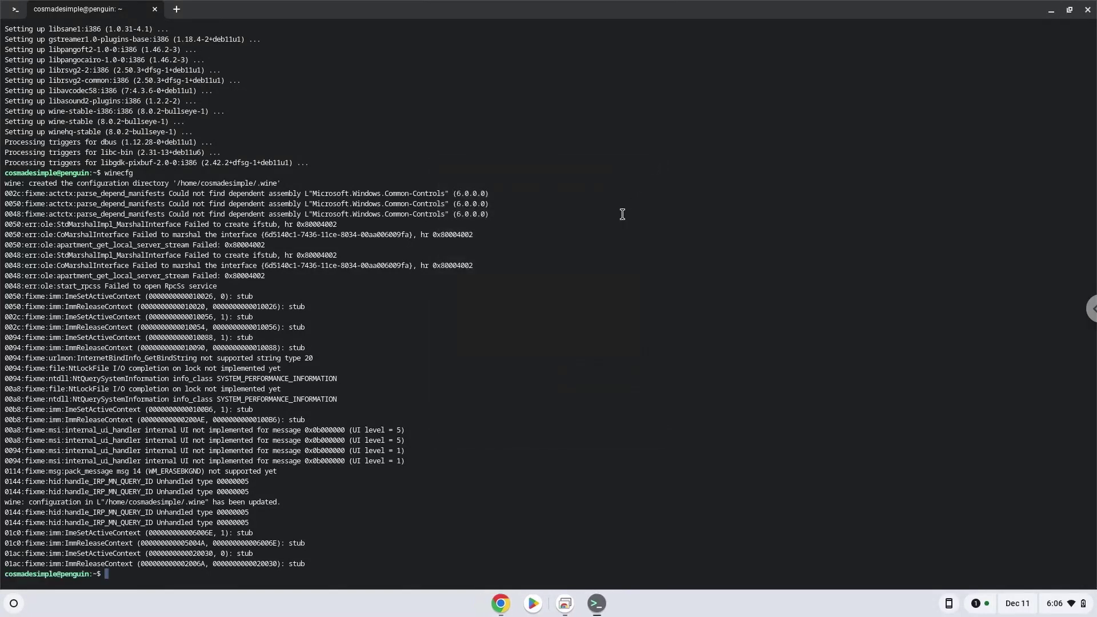
Run 'unzip undertale-yellow.zip' from the notes to extract the game into an Undertale Yellow folder.
click(501, 603)
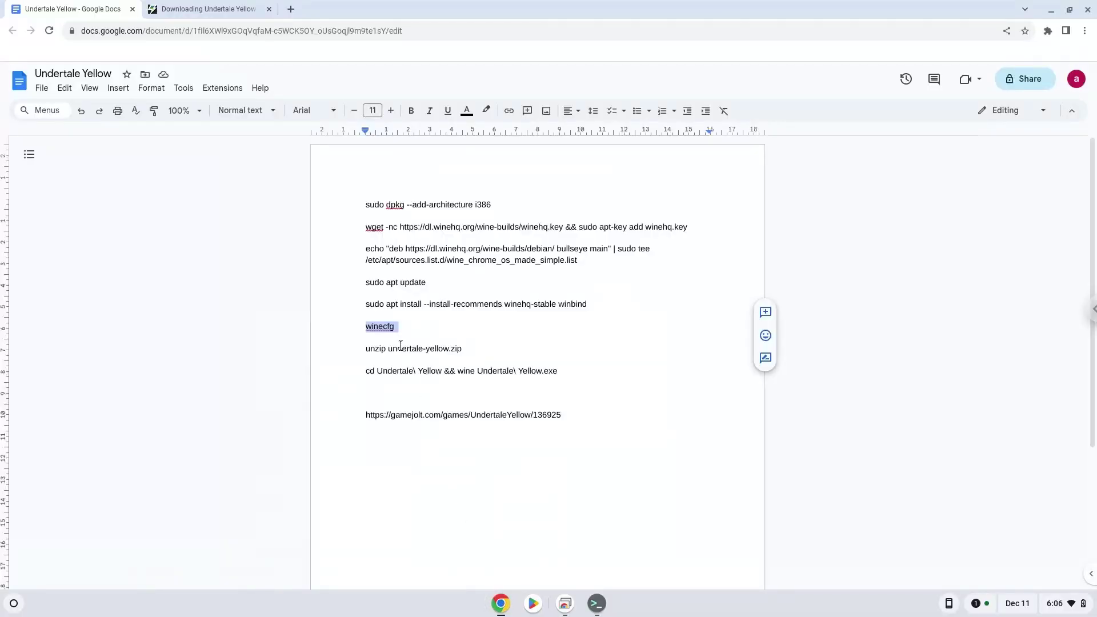
triple_click(399, 346)
right_click(400, 345)
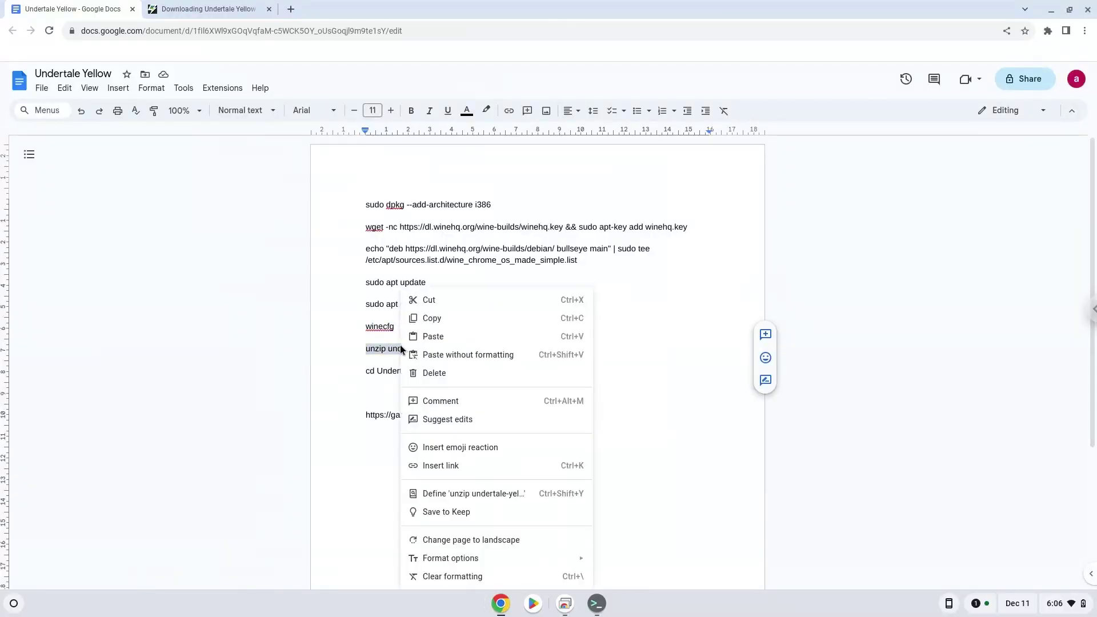
click(430, 317)
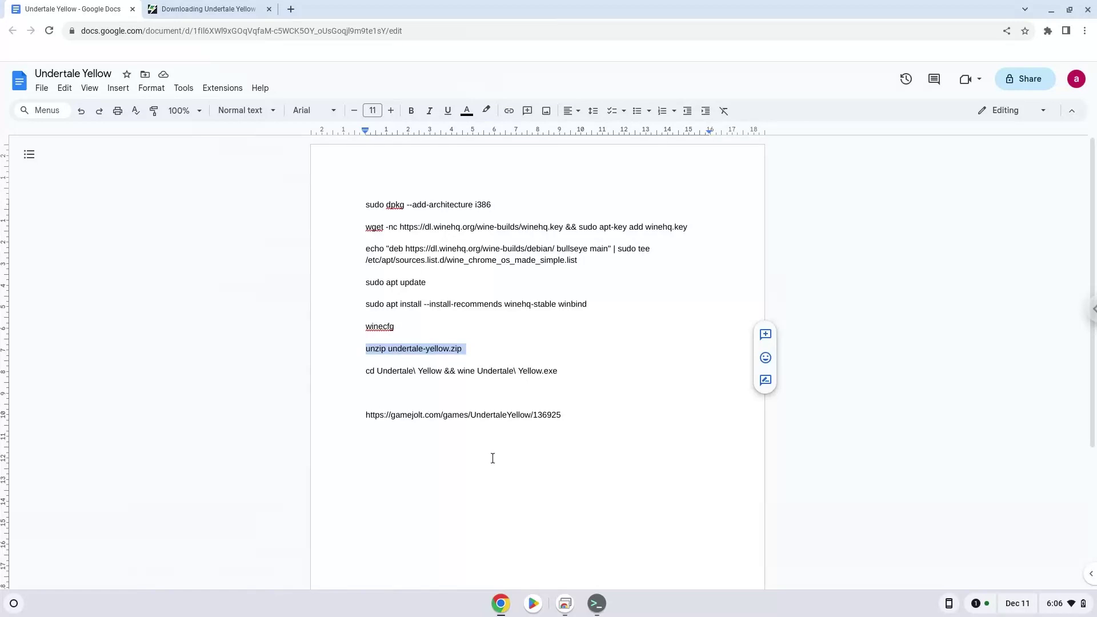
click(596, 605)
right_click(512, 488)
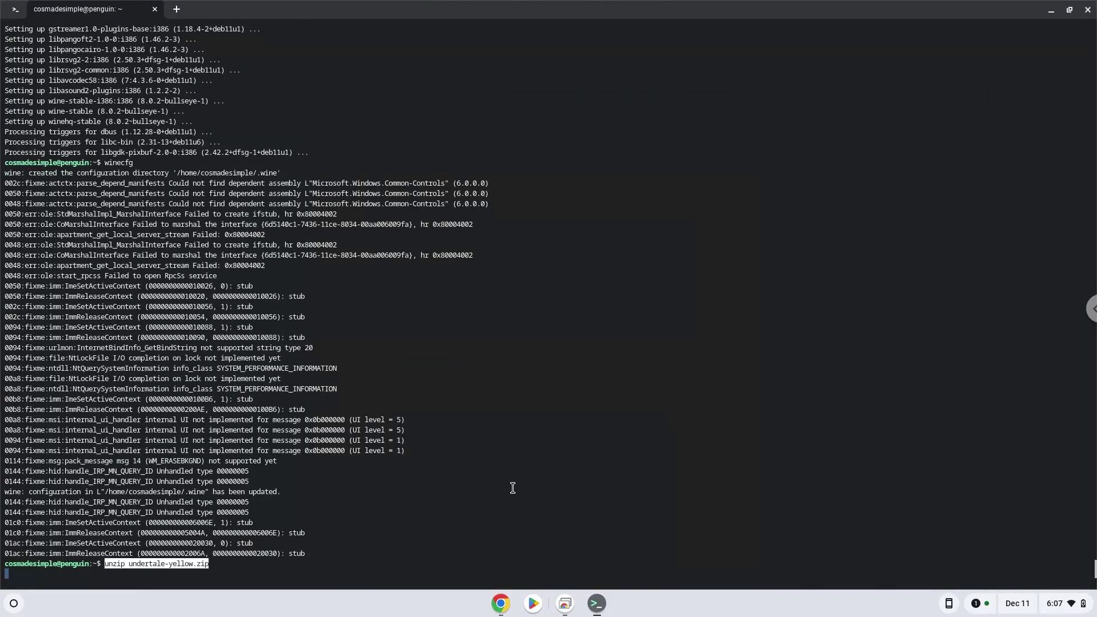
key(Return)
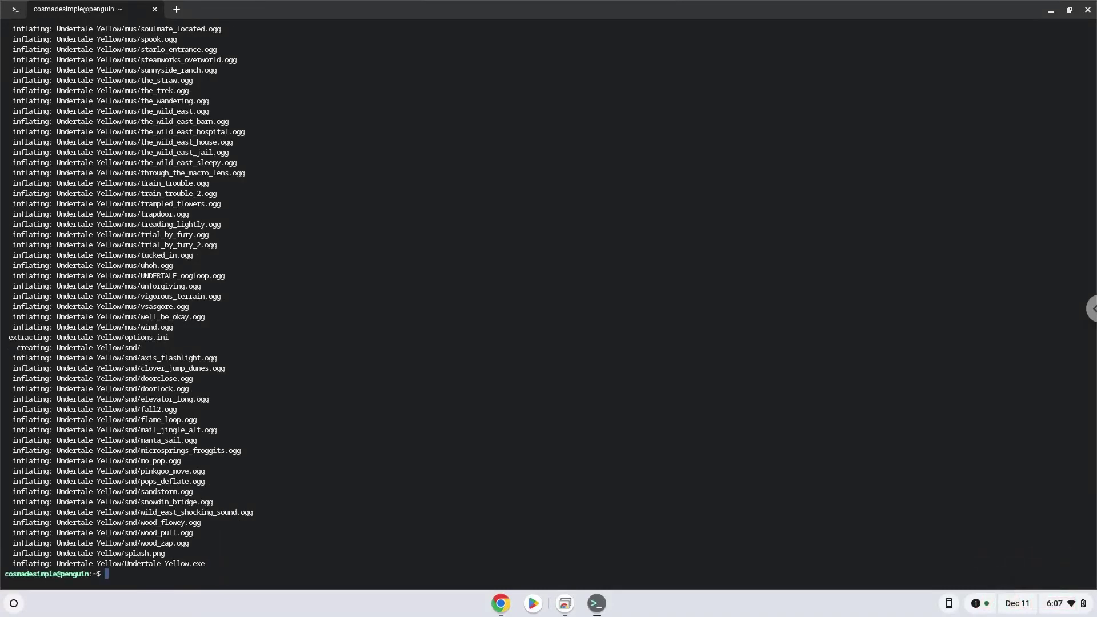
Close the terminal and copy the 'cd Undertale\ Yellow && wine Undertale\ Yellow.exe' line.
click(1089, 9)
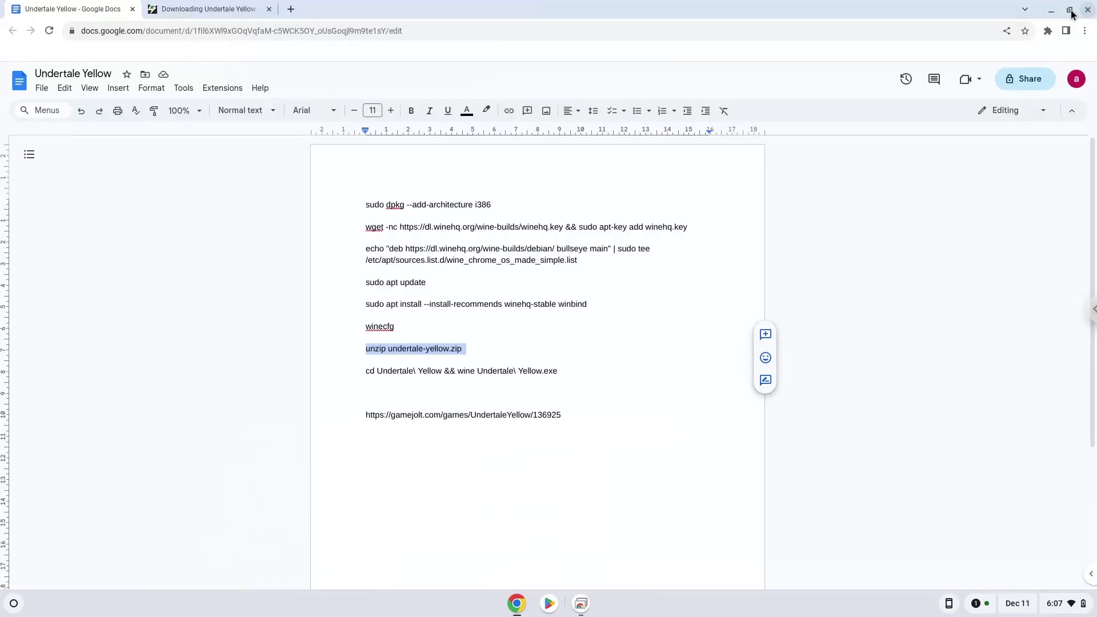
triple_click(440, 370)
right_click(440, 371)
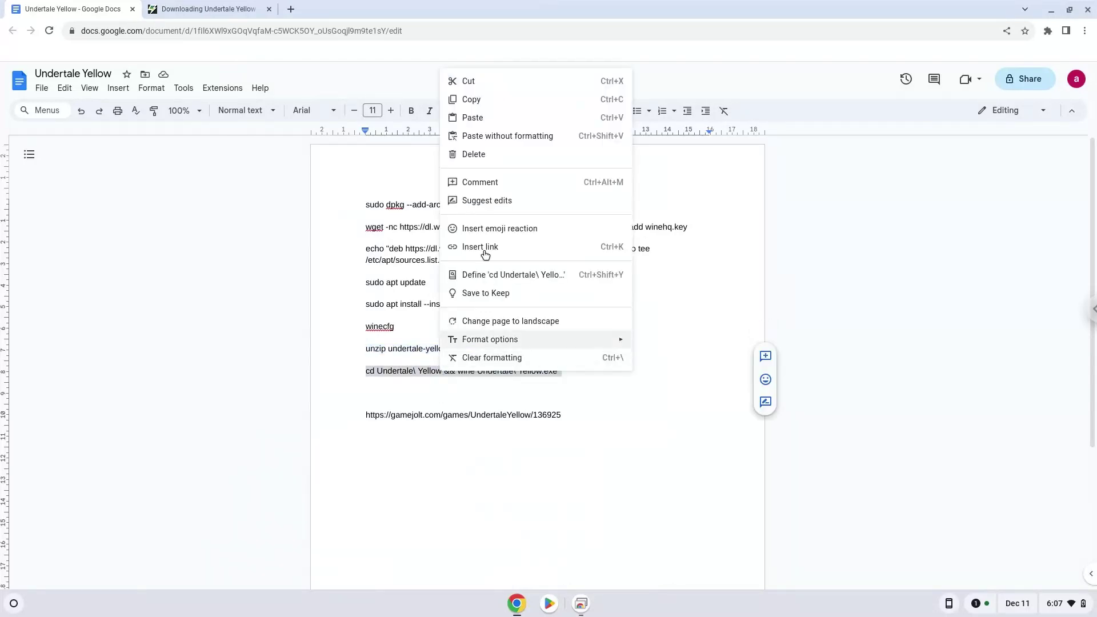
click(493, 106)
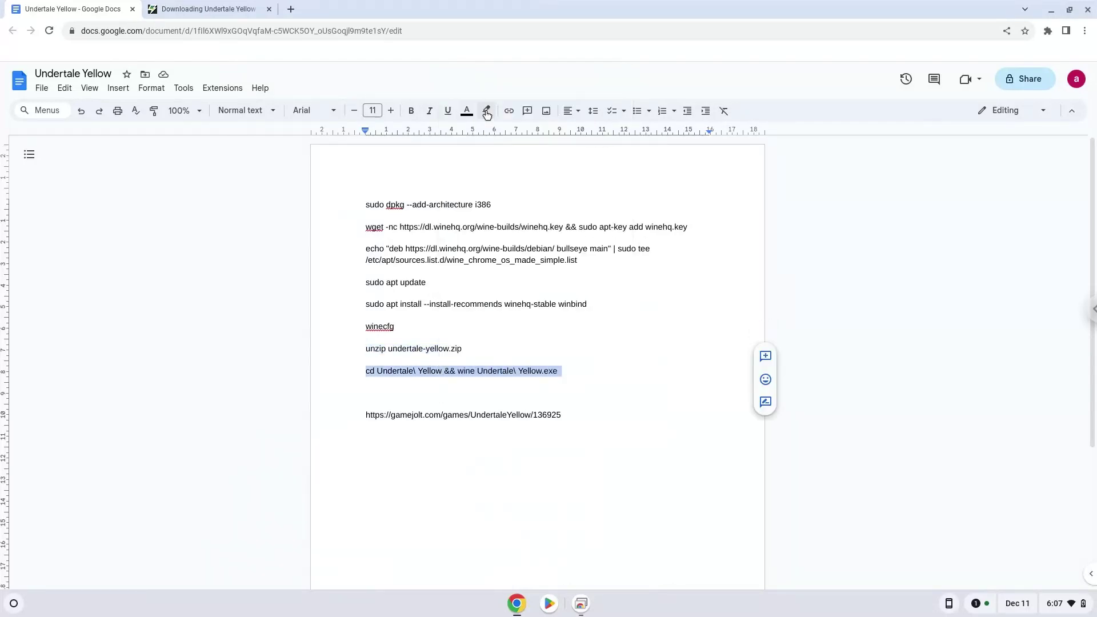
Start a fresh Terminal session for the launch command, then minimize the terminal to the desktop.
click(13, 604)
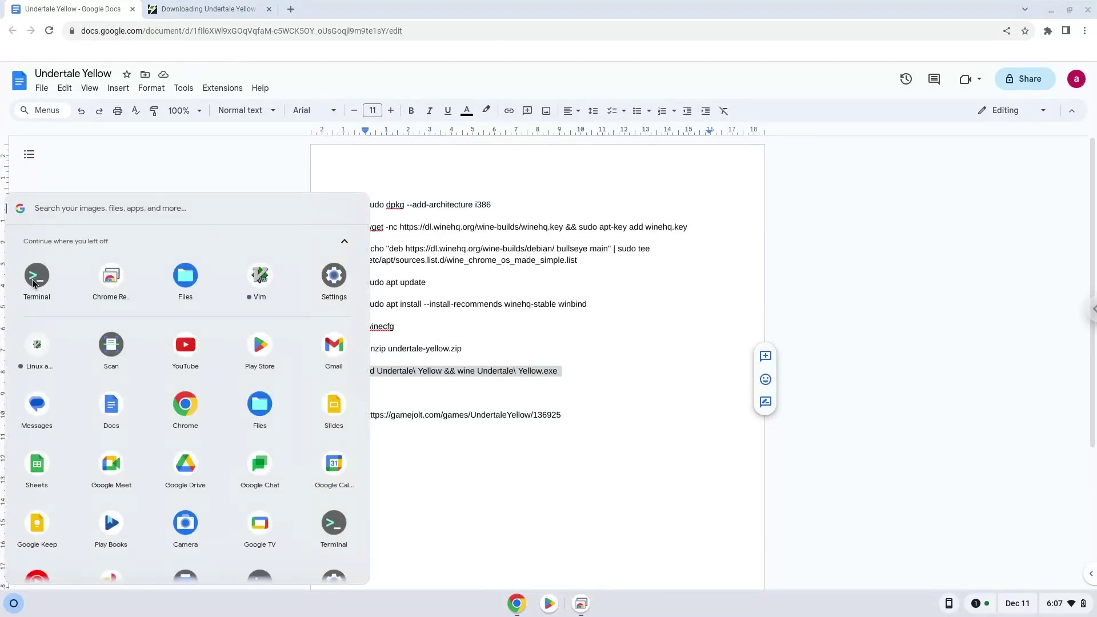
click(34, 281)
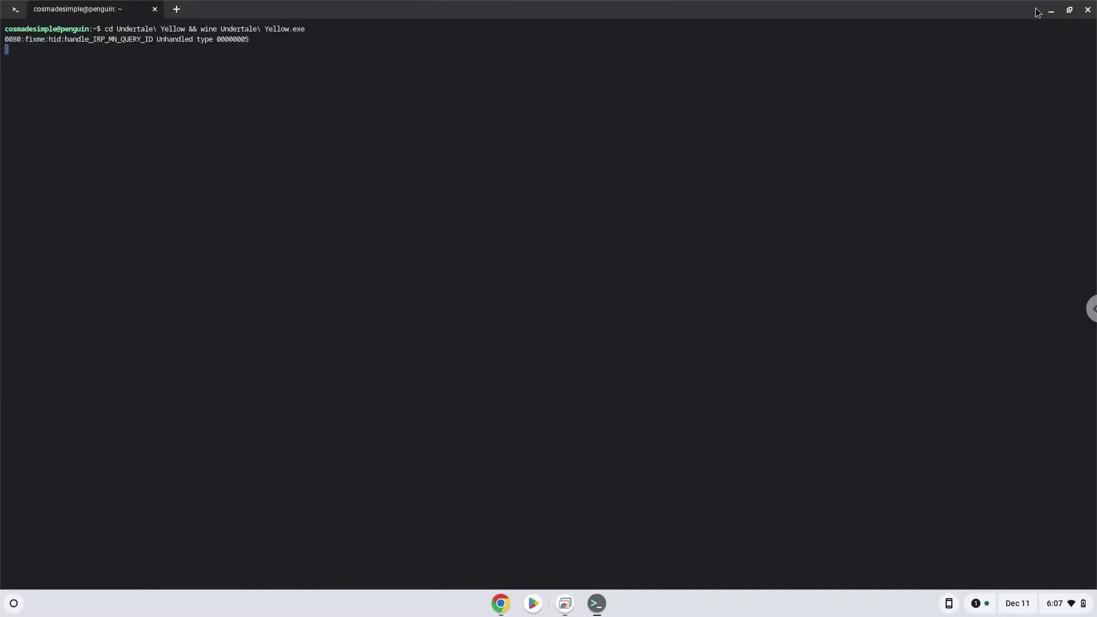
click(1051, 17)
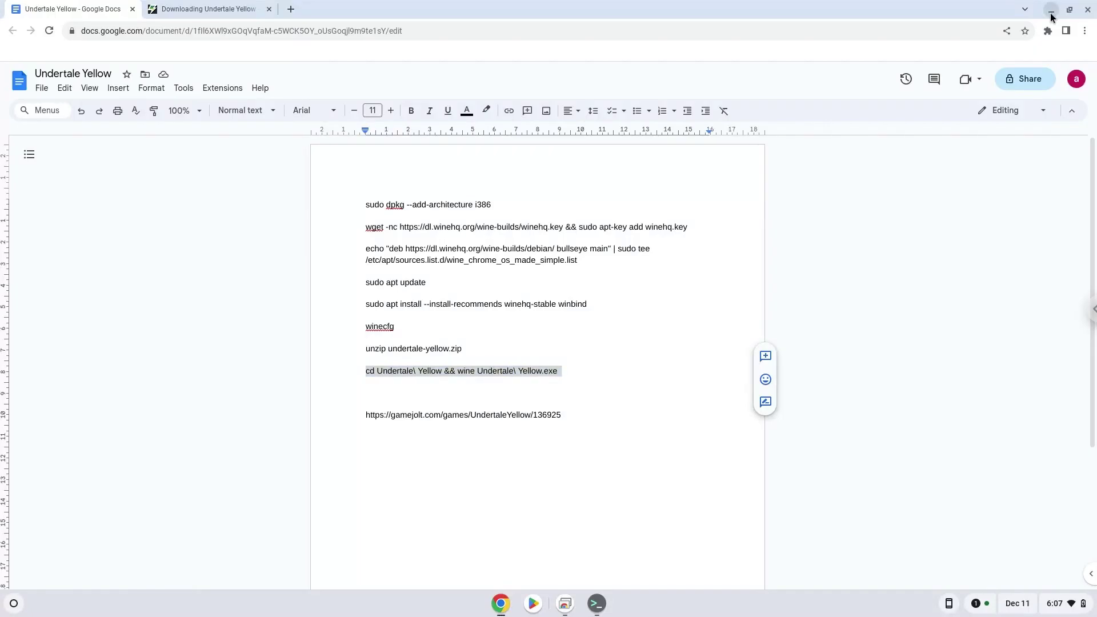
Minimize the Chrome window so the Undertale Yellow game window shows on the clear desktop.
click(1051, 17)
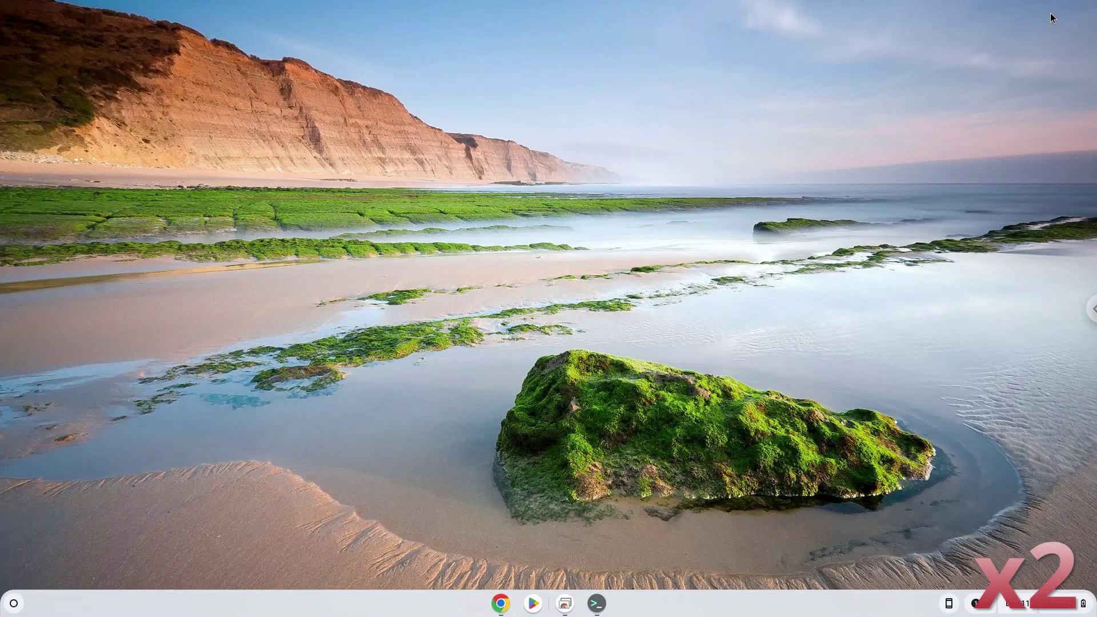